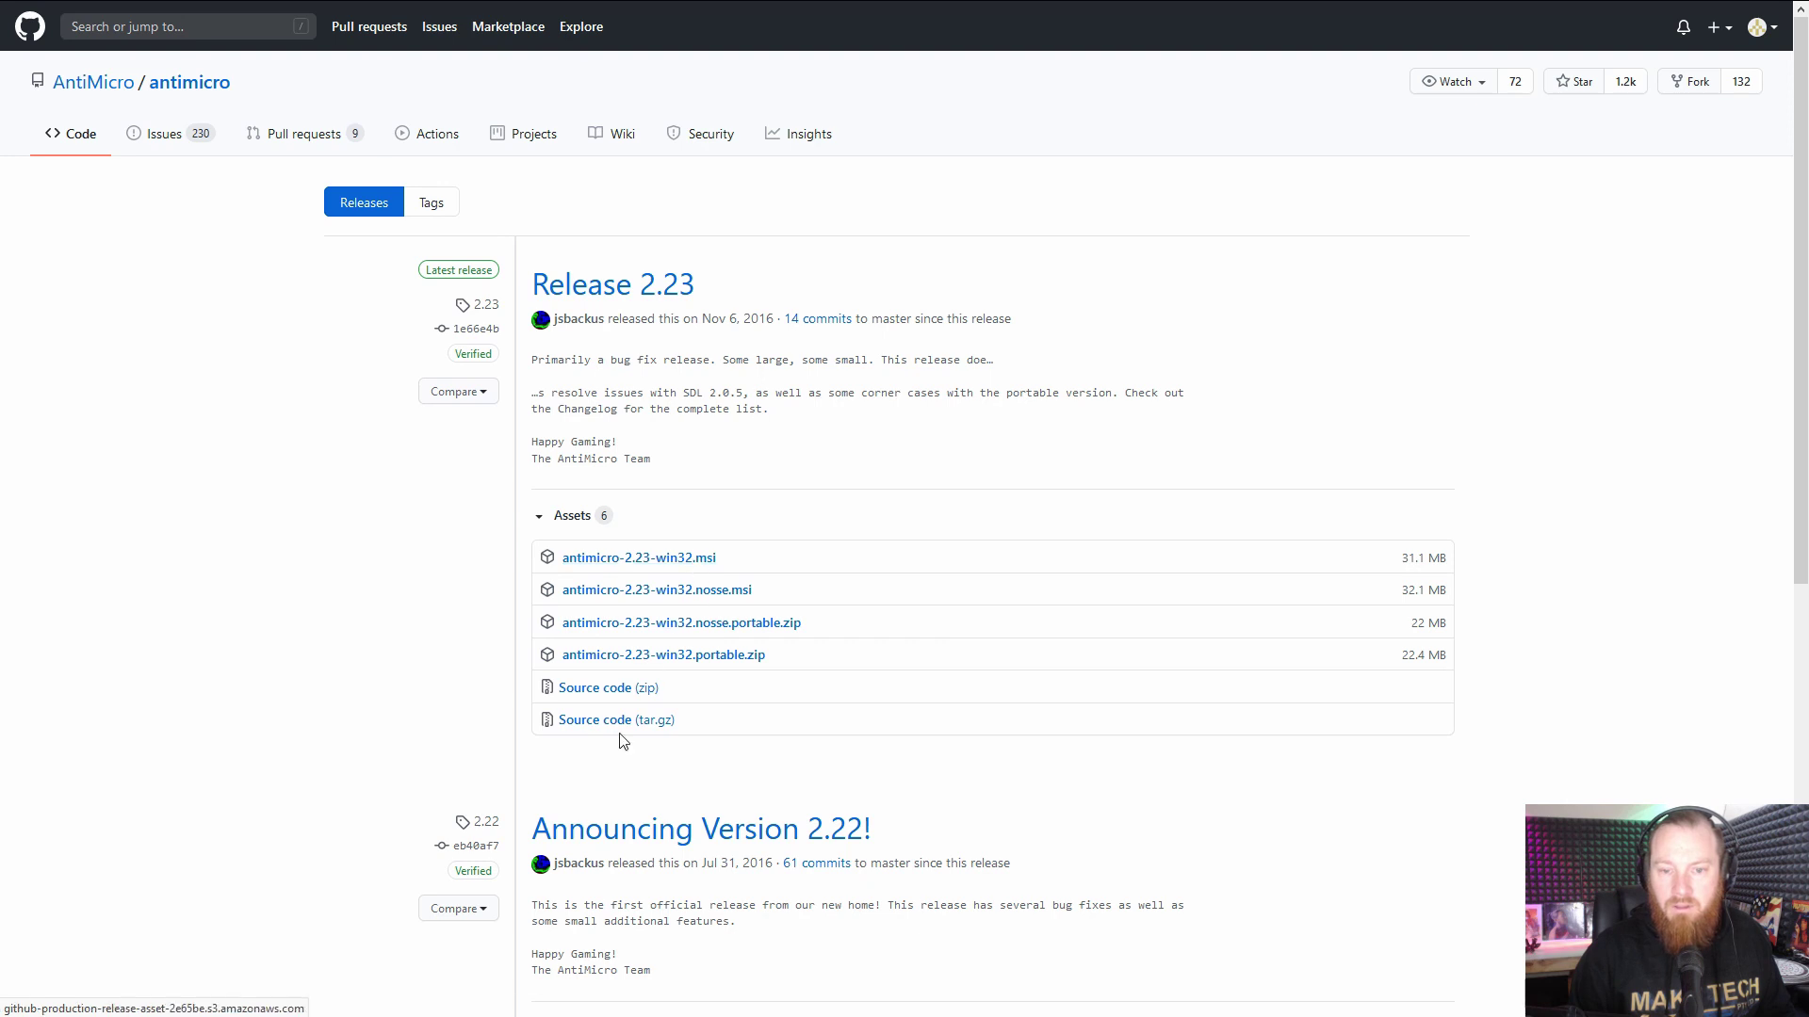
# Step: Download antimicro-2.23-win32.msi from the Release 2.23 assets and confirm running the installer
pyautogui.click(660, 558)
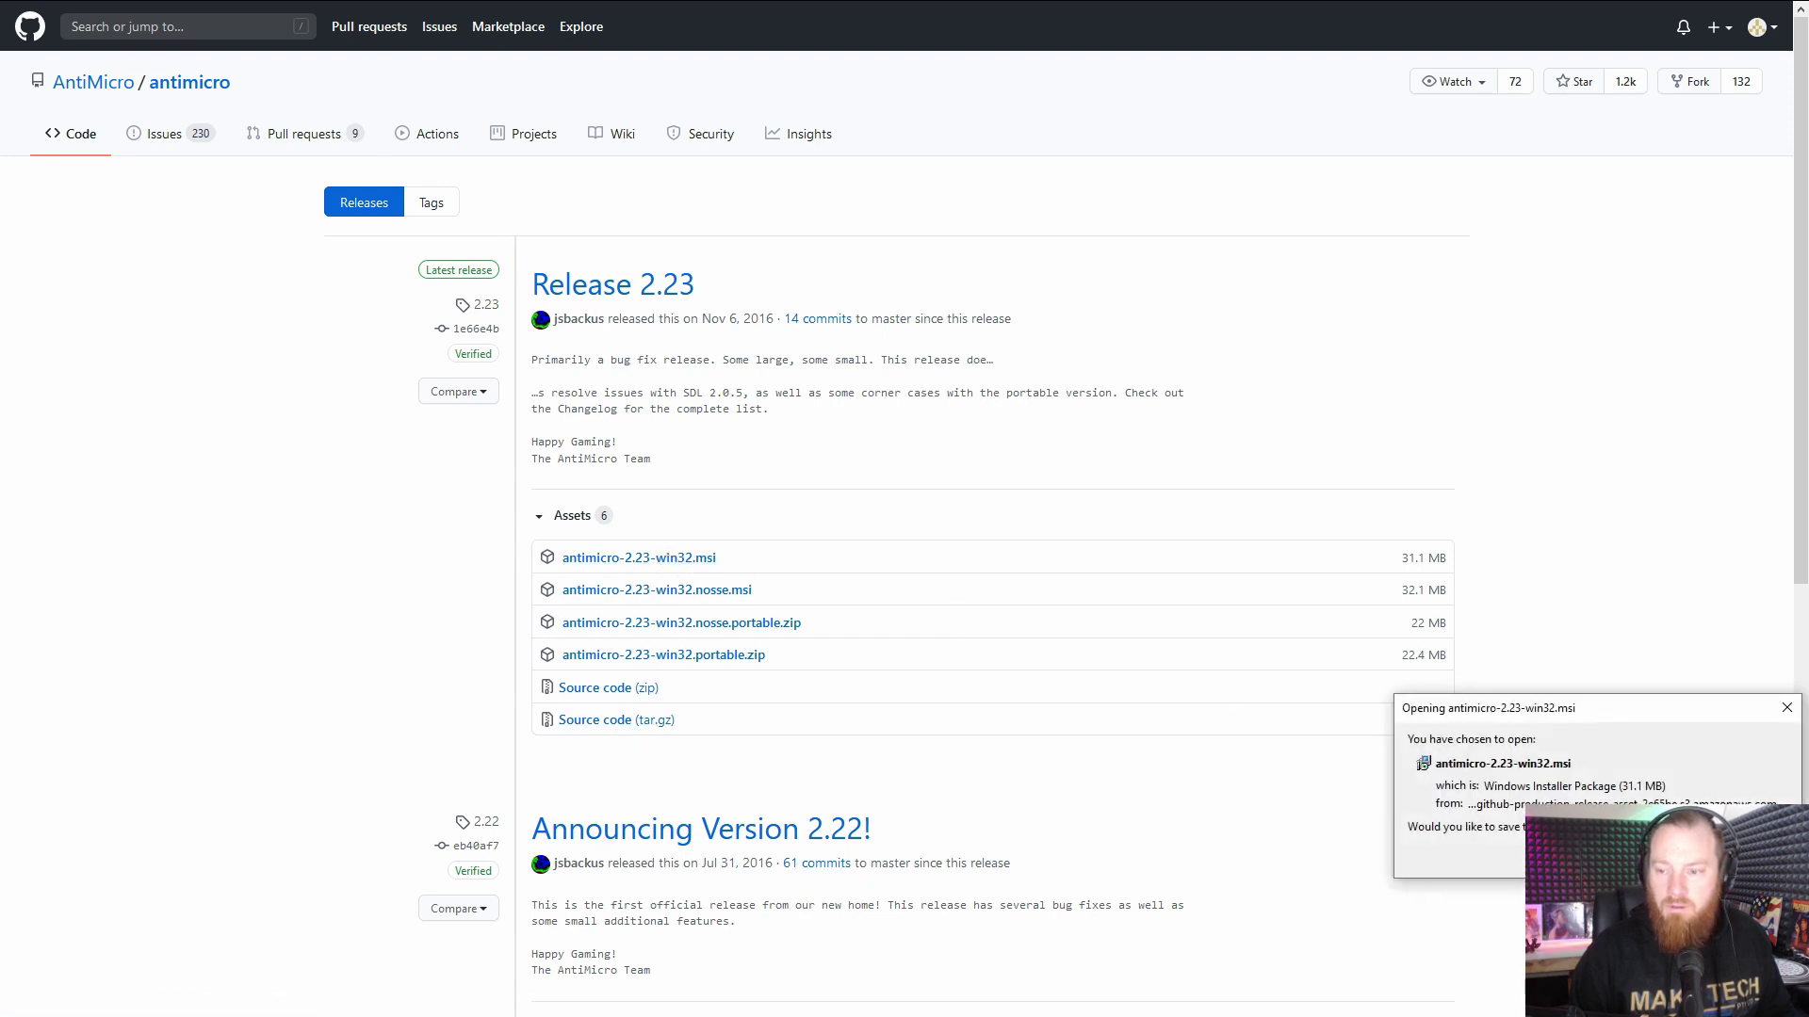
pyautogui.press('Return')
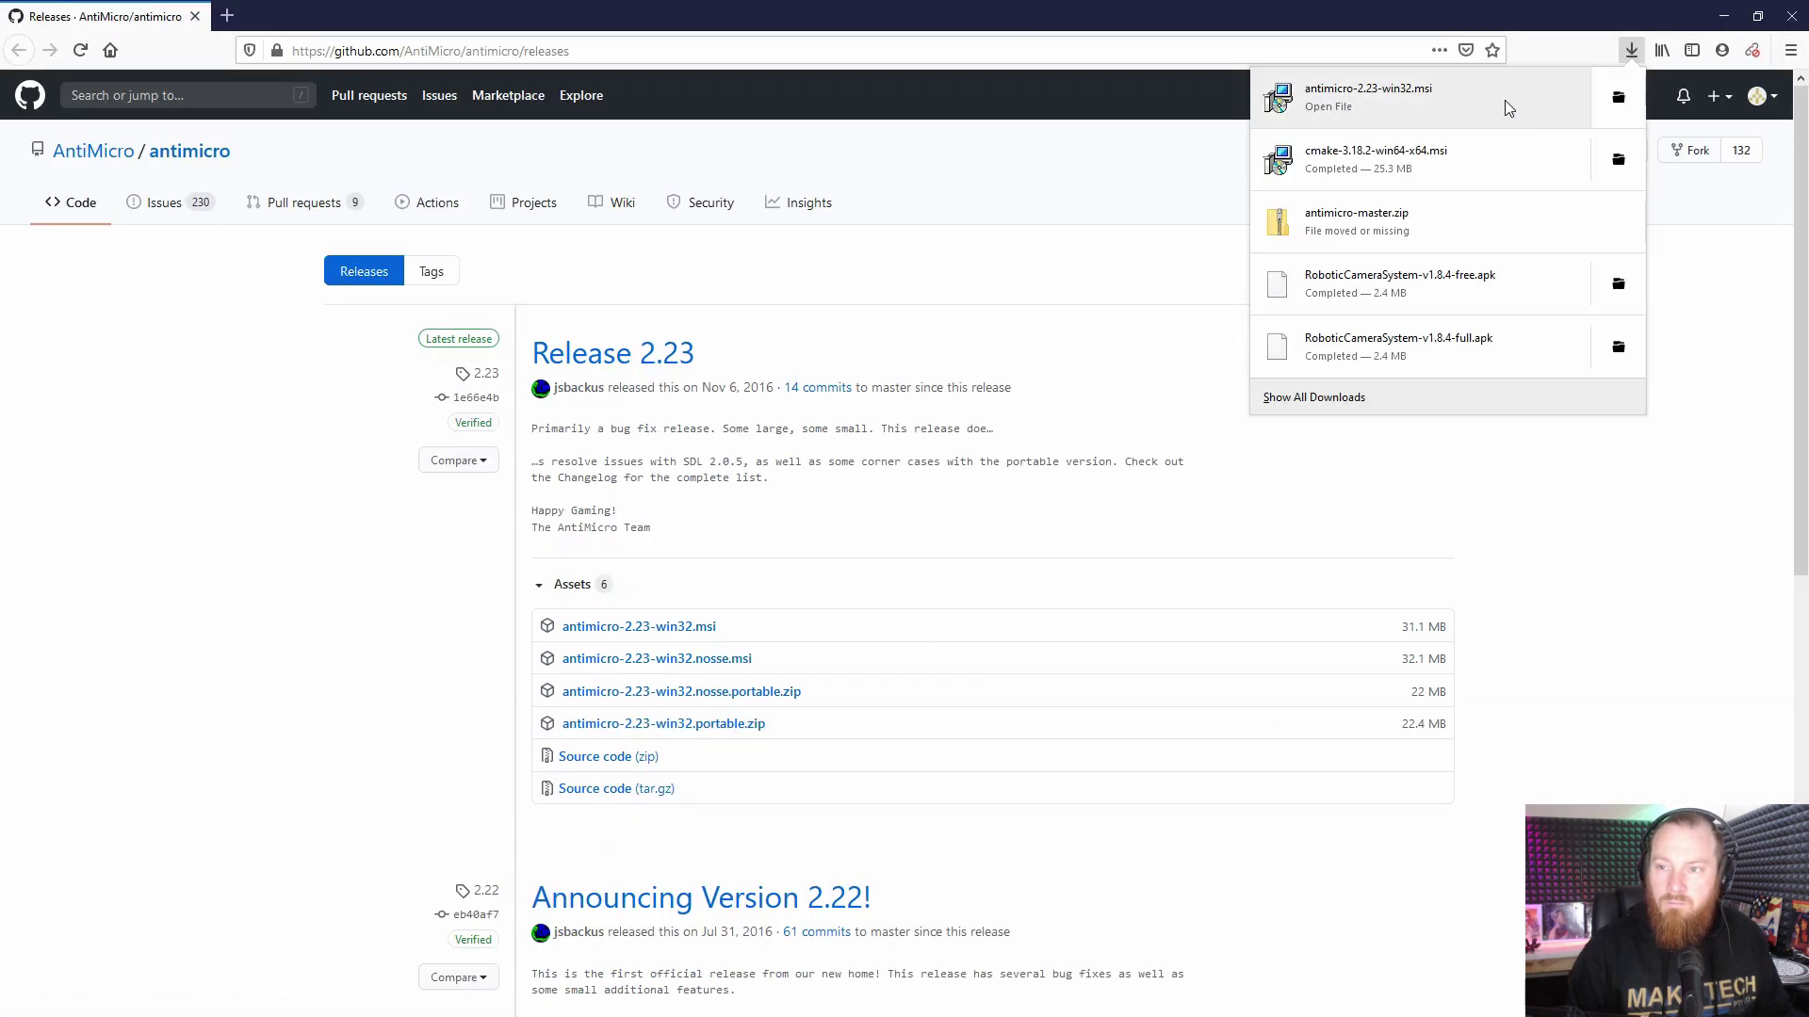
pyautogui.click(1503, 100)
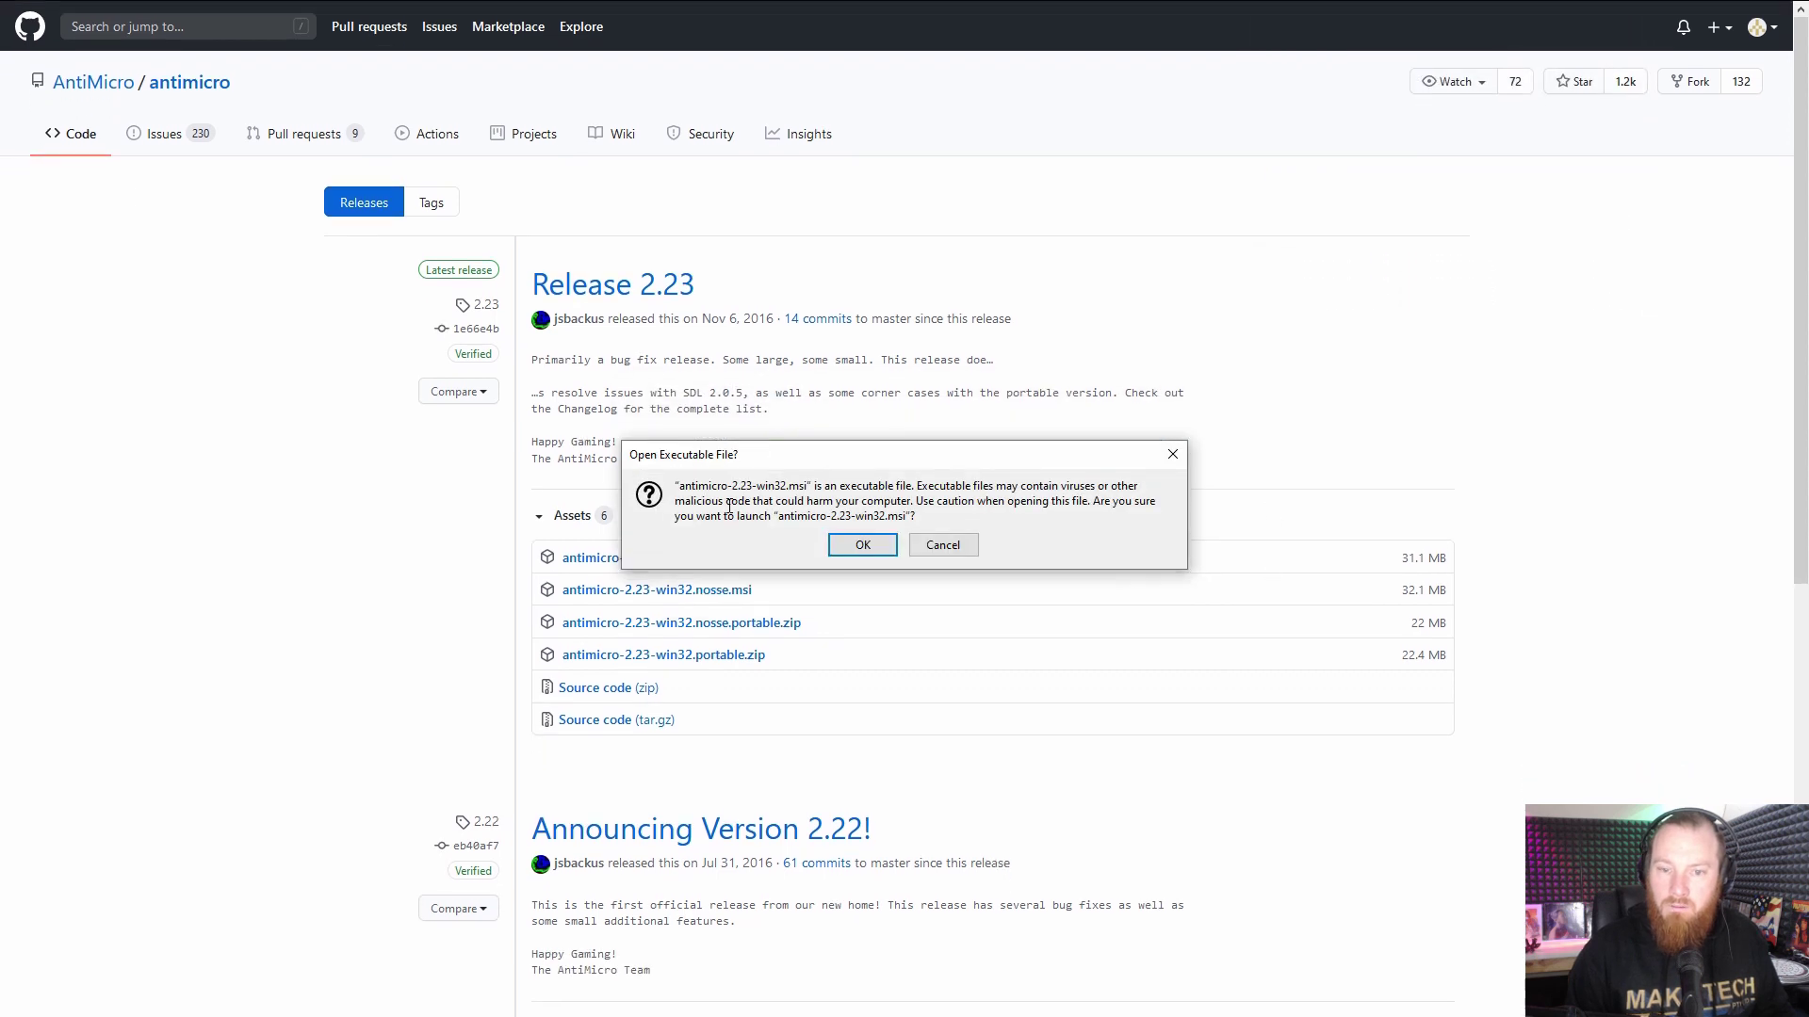
pyautogui.click(863, 546)
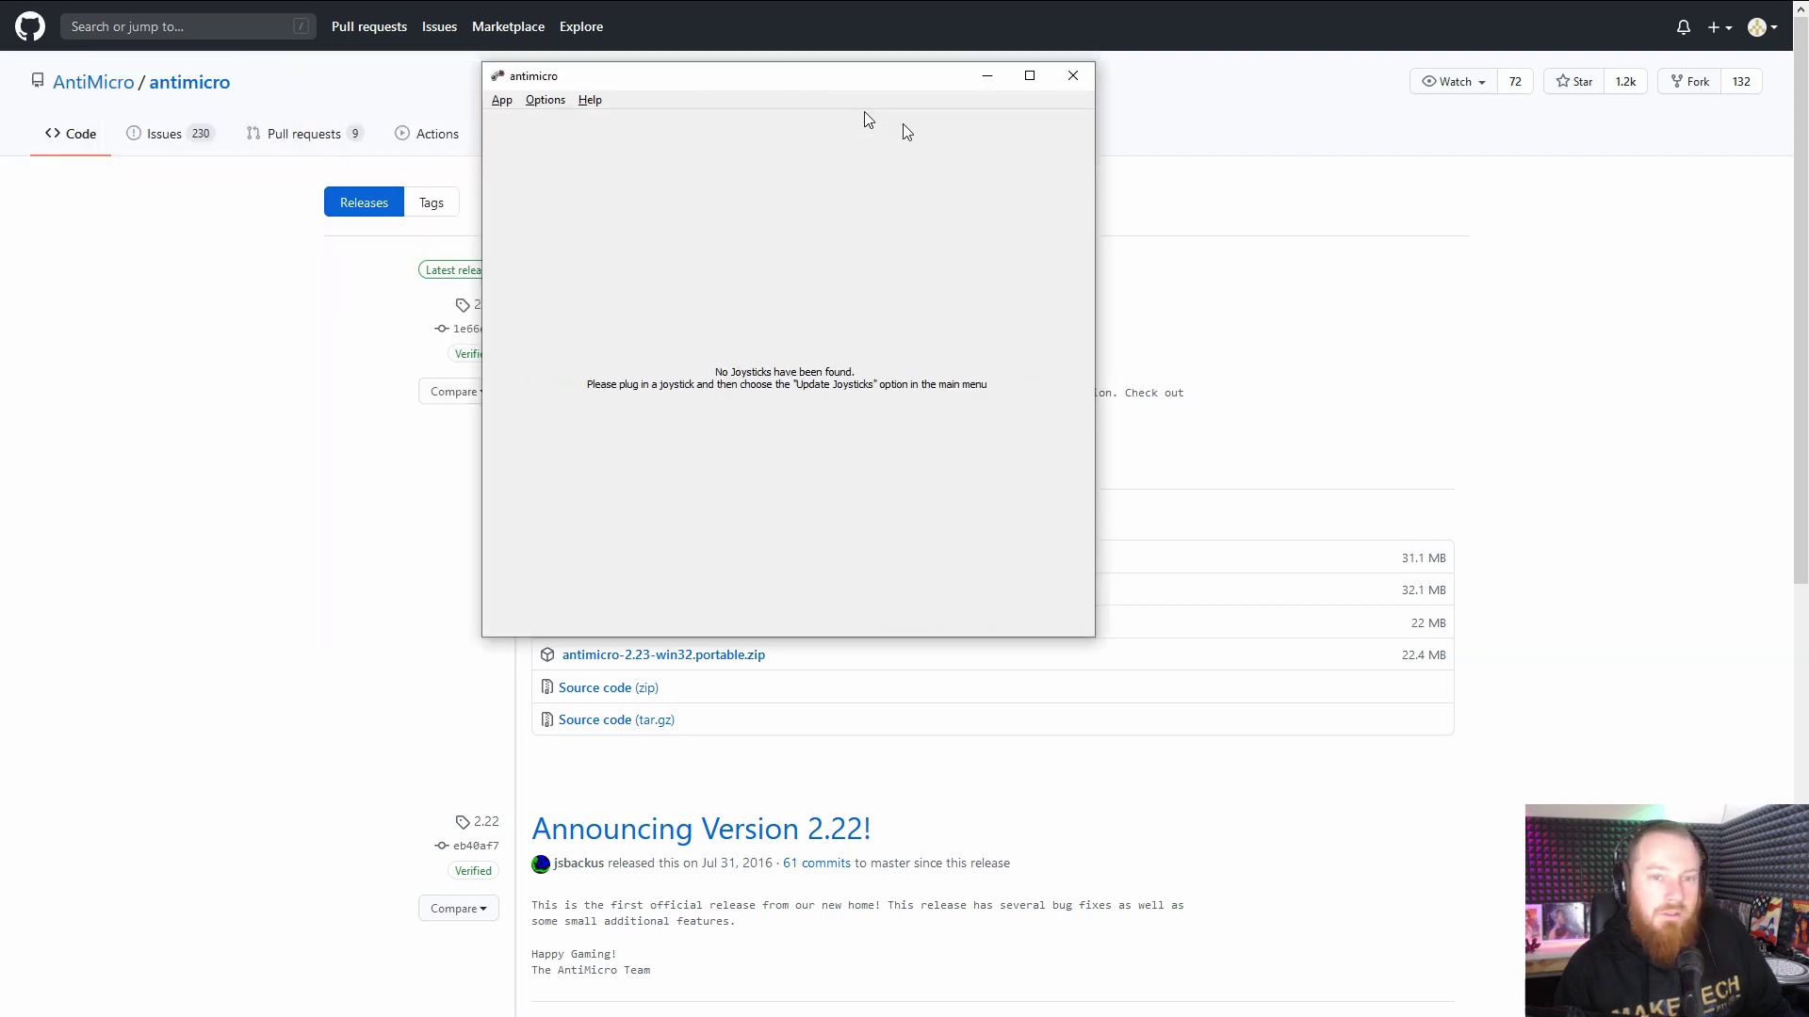
# Step: Minimise Firefox and centre the newly installed antimicro window on the desktop
pyautogui.moveTo(770, 87); pyautogui.dragTo(508, 210)
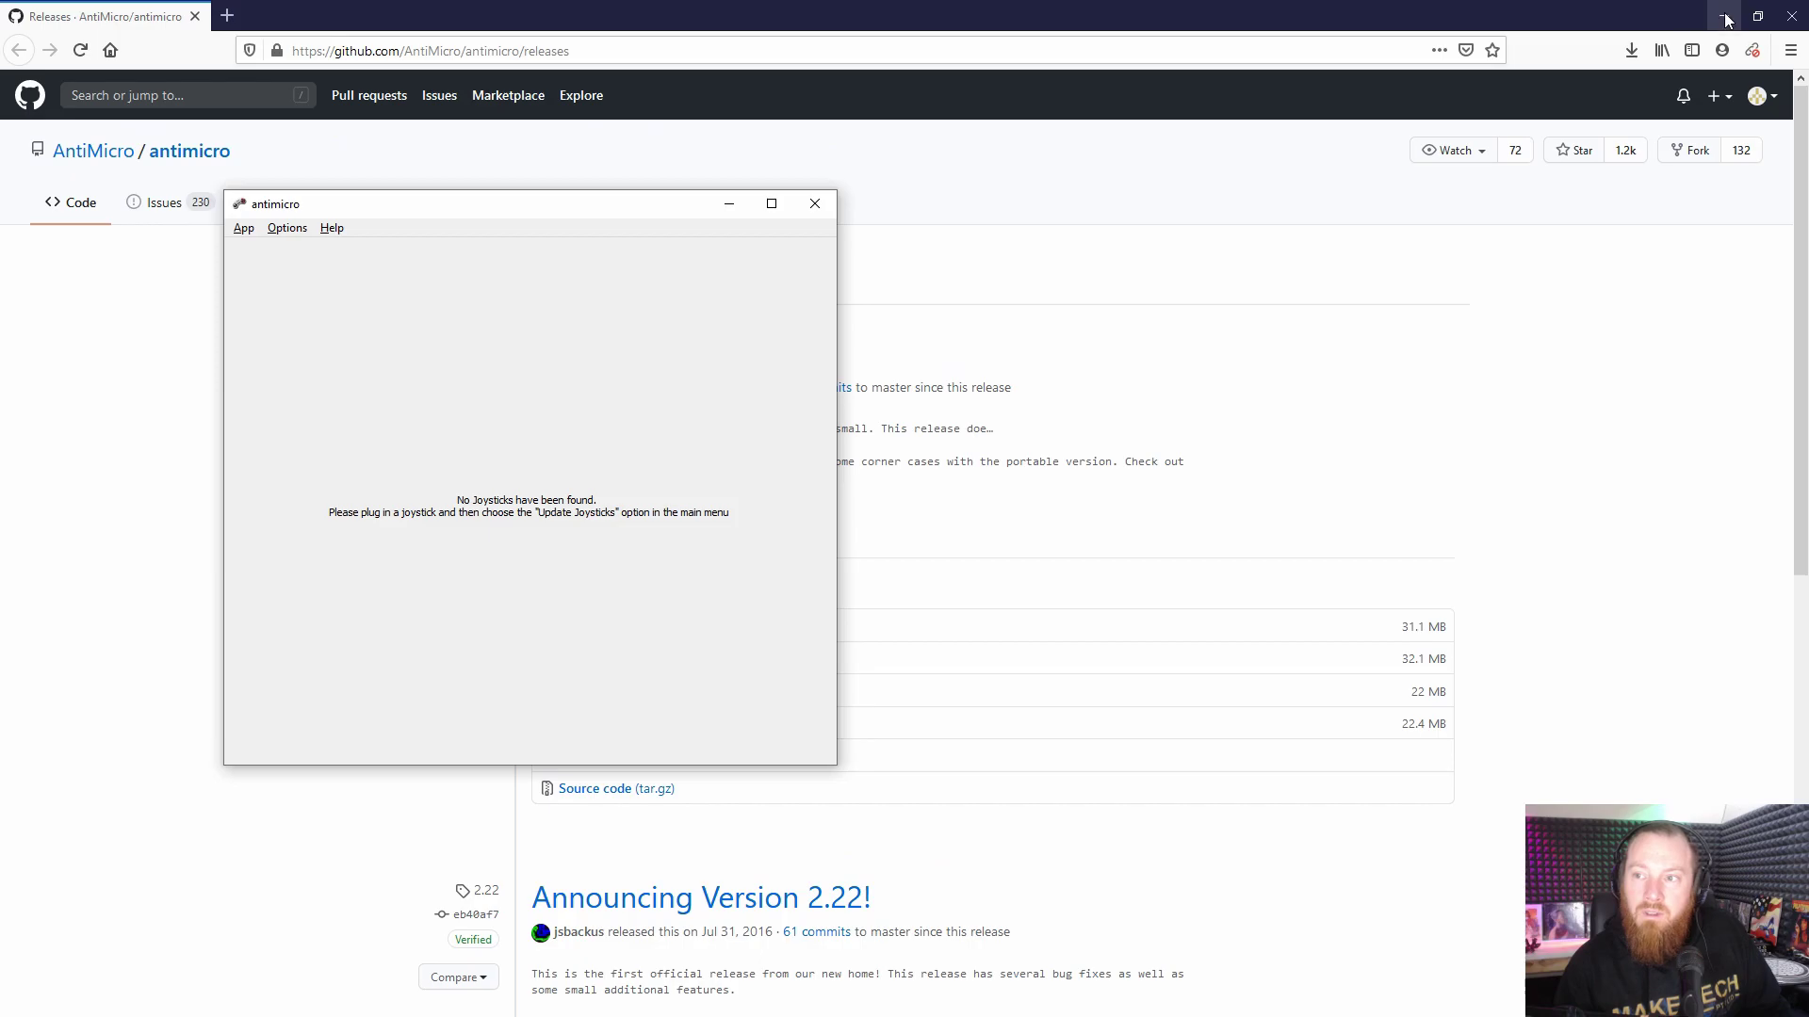
pyautogui.click(1700, 18)
pyautogui.moveTo(610, 201); pyautogui.dragTo(871, 225)
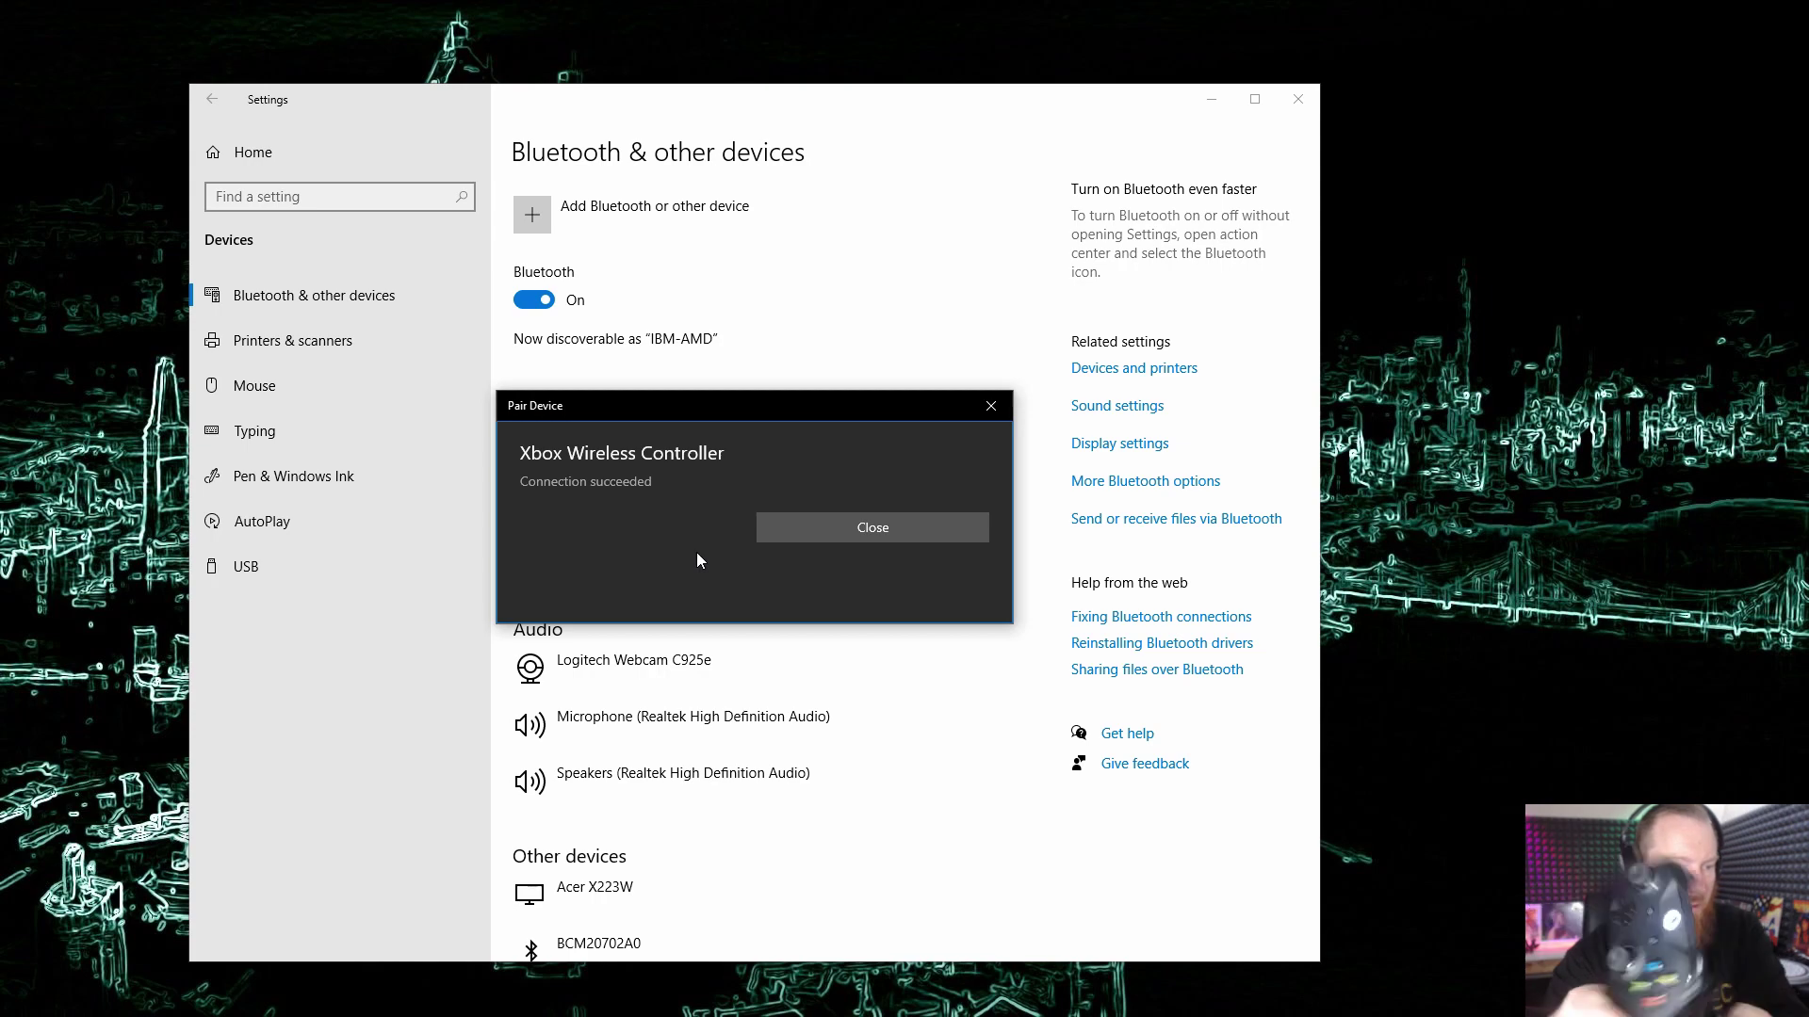
# Step: Dismiss the Xbox controller pairing message, minimise Settings, and reposition the antimicro window
pyautogui.press('Tab')
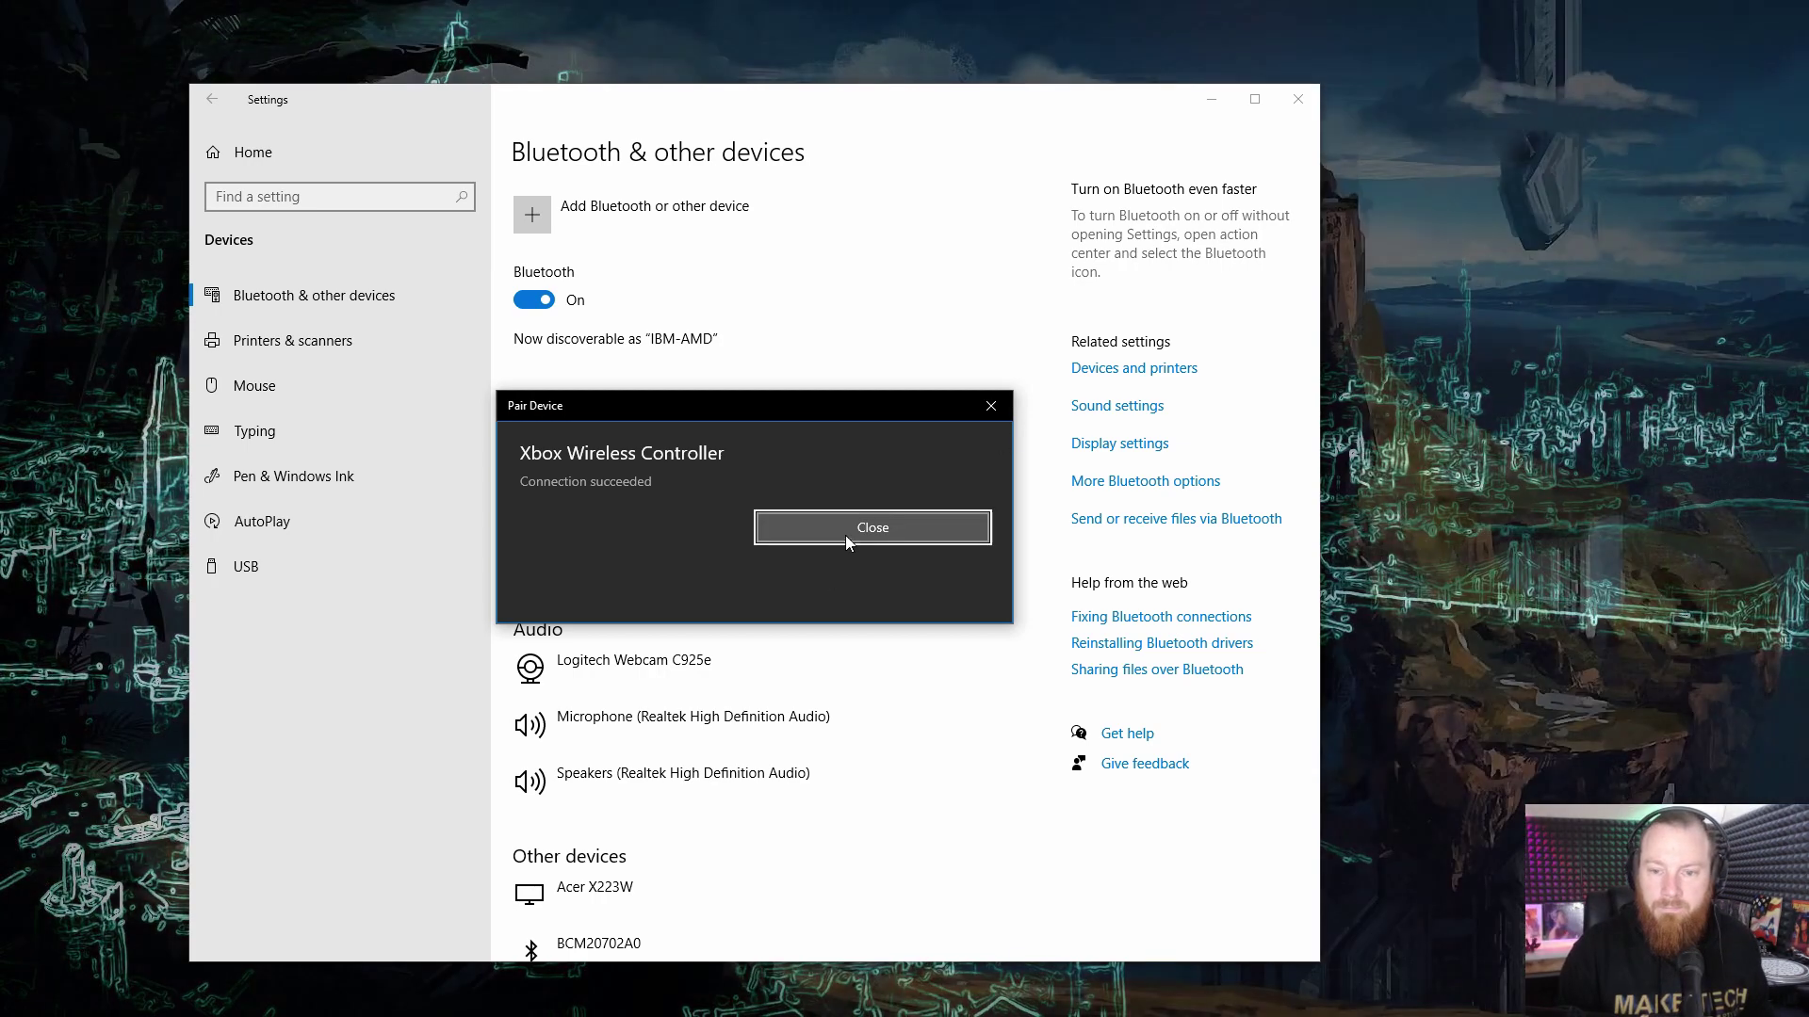
pyautogui.click(845, 535)
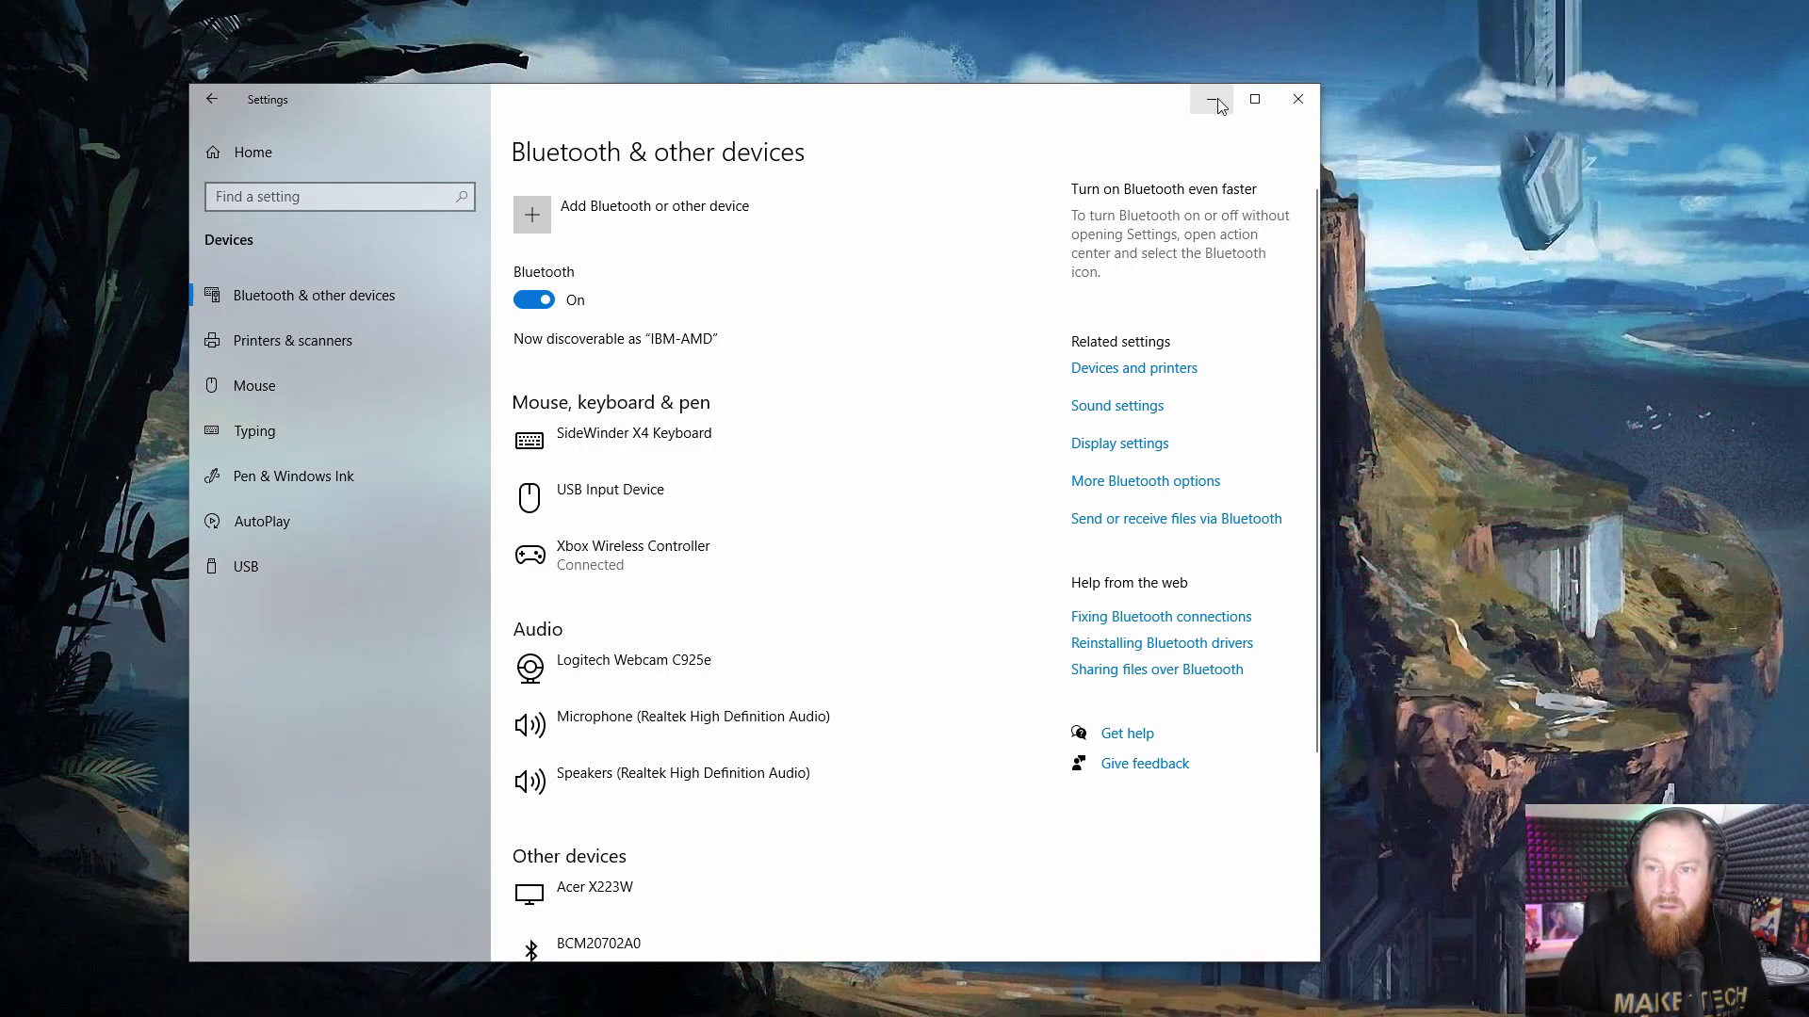
pyautogui.click(1211, 99)
pyautogui.moveTo(817, 228); pyautogui.dragTo(804, 170)
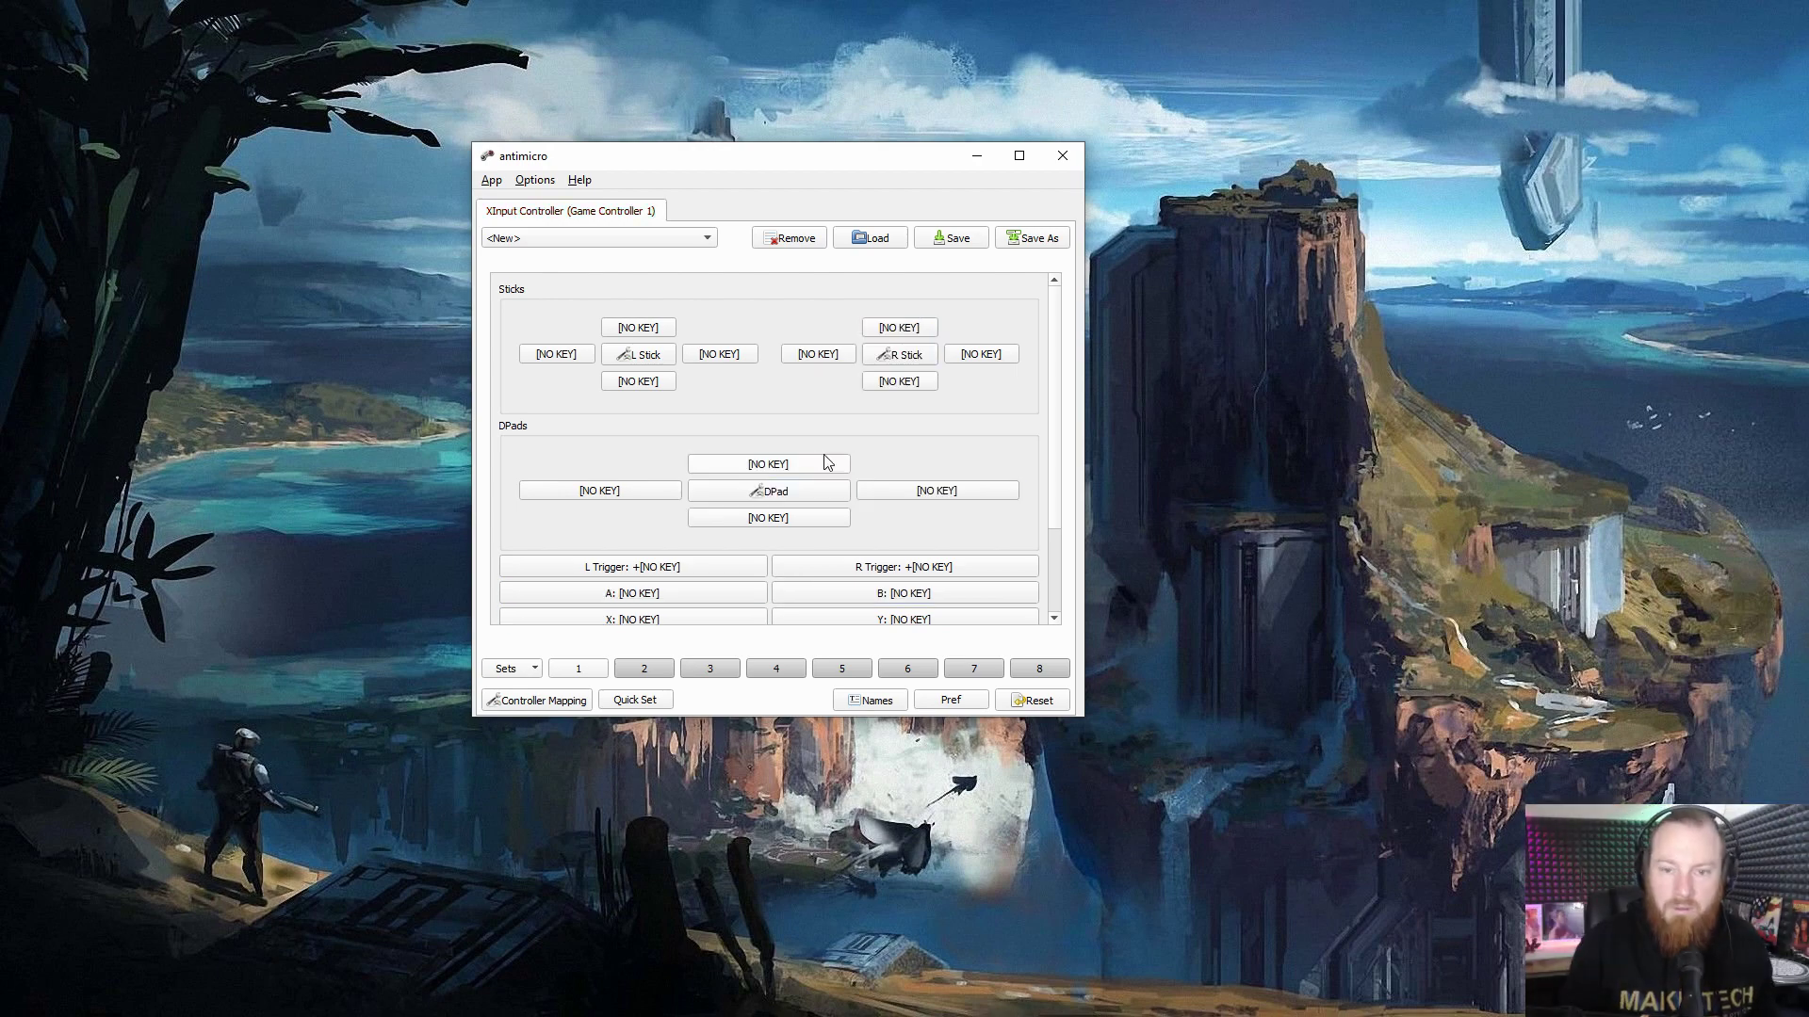
# Step: Map left stick left to R, right and up to UP, down to DOWN, and DPad left to CTRL
pyautogui.moveTo(1001, 722); pyautogui.dragTo(1001, 906)
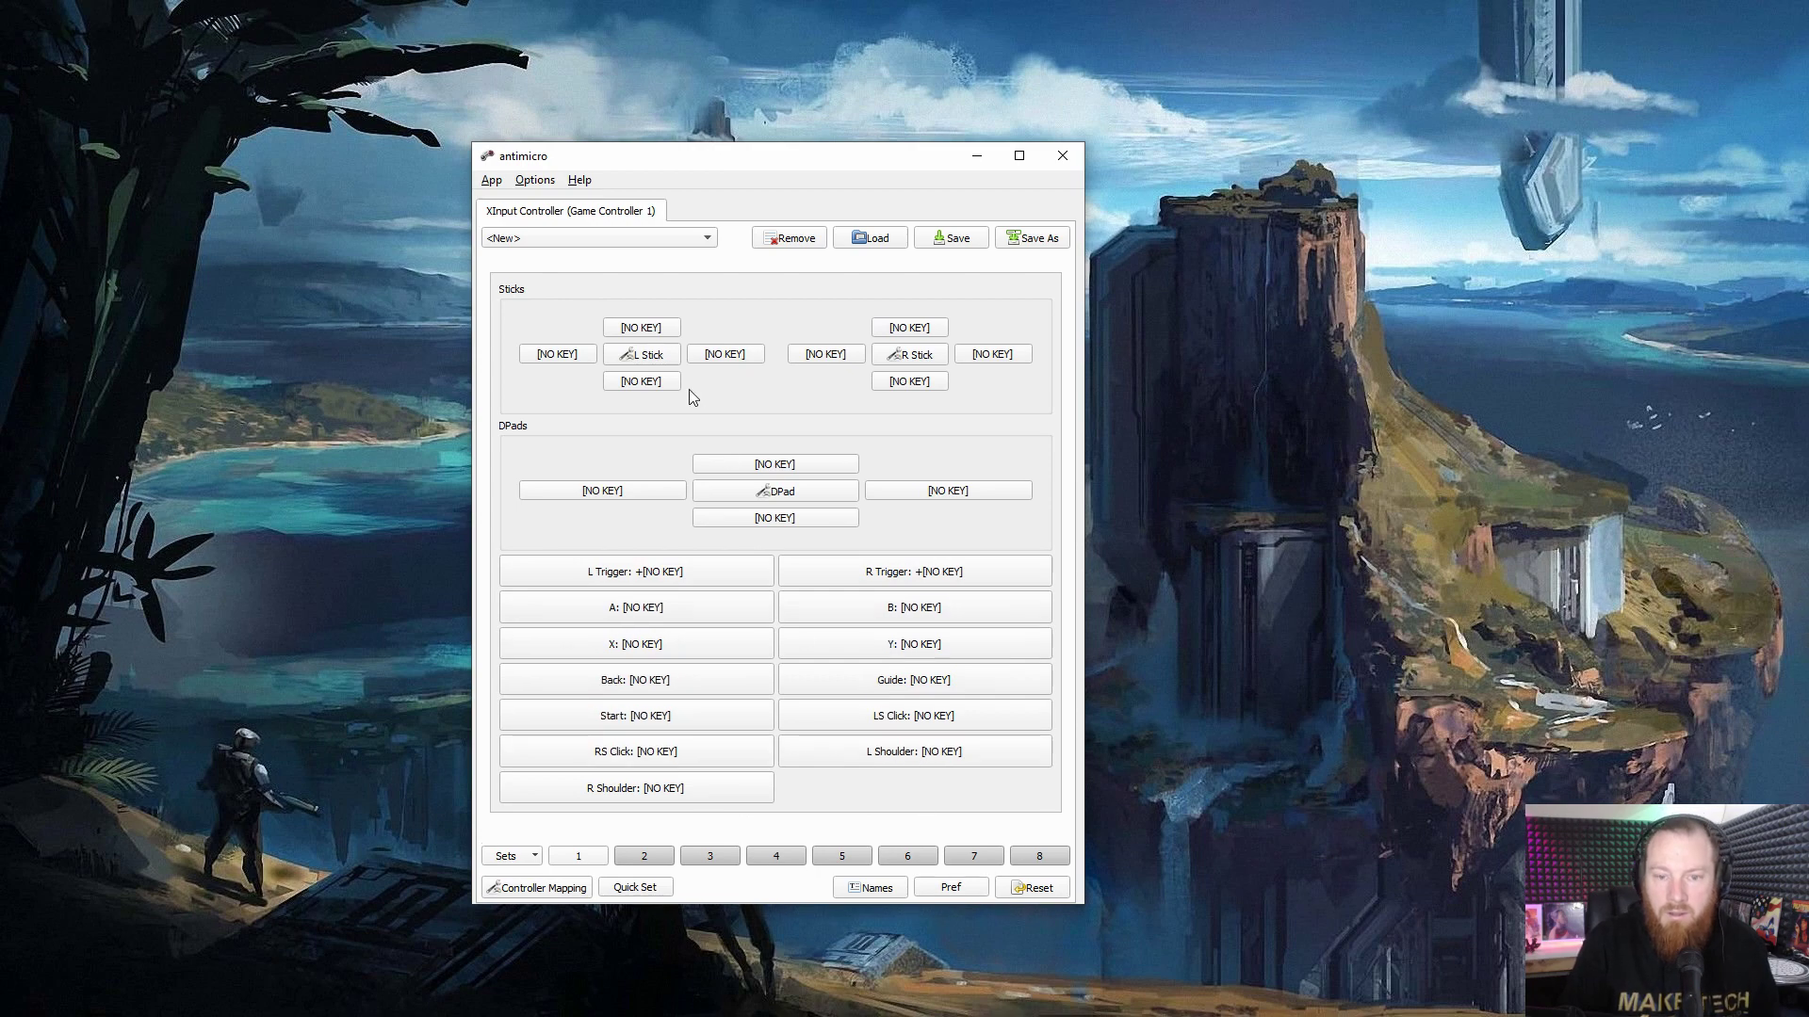
pyautogui.click(577, 355)
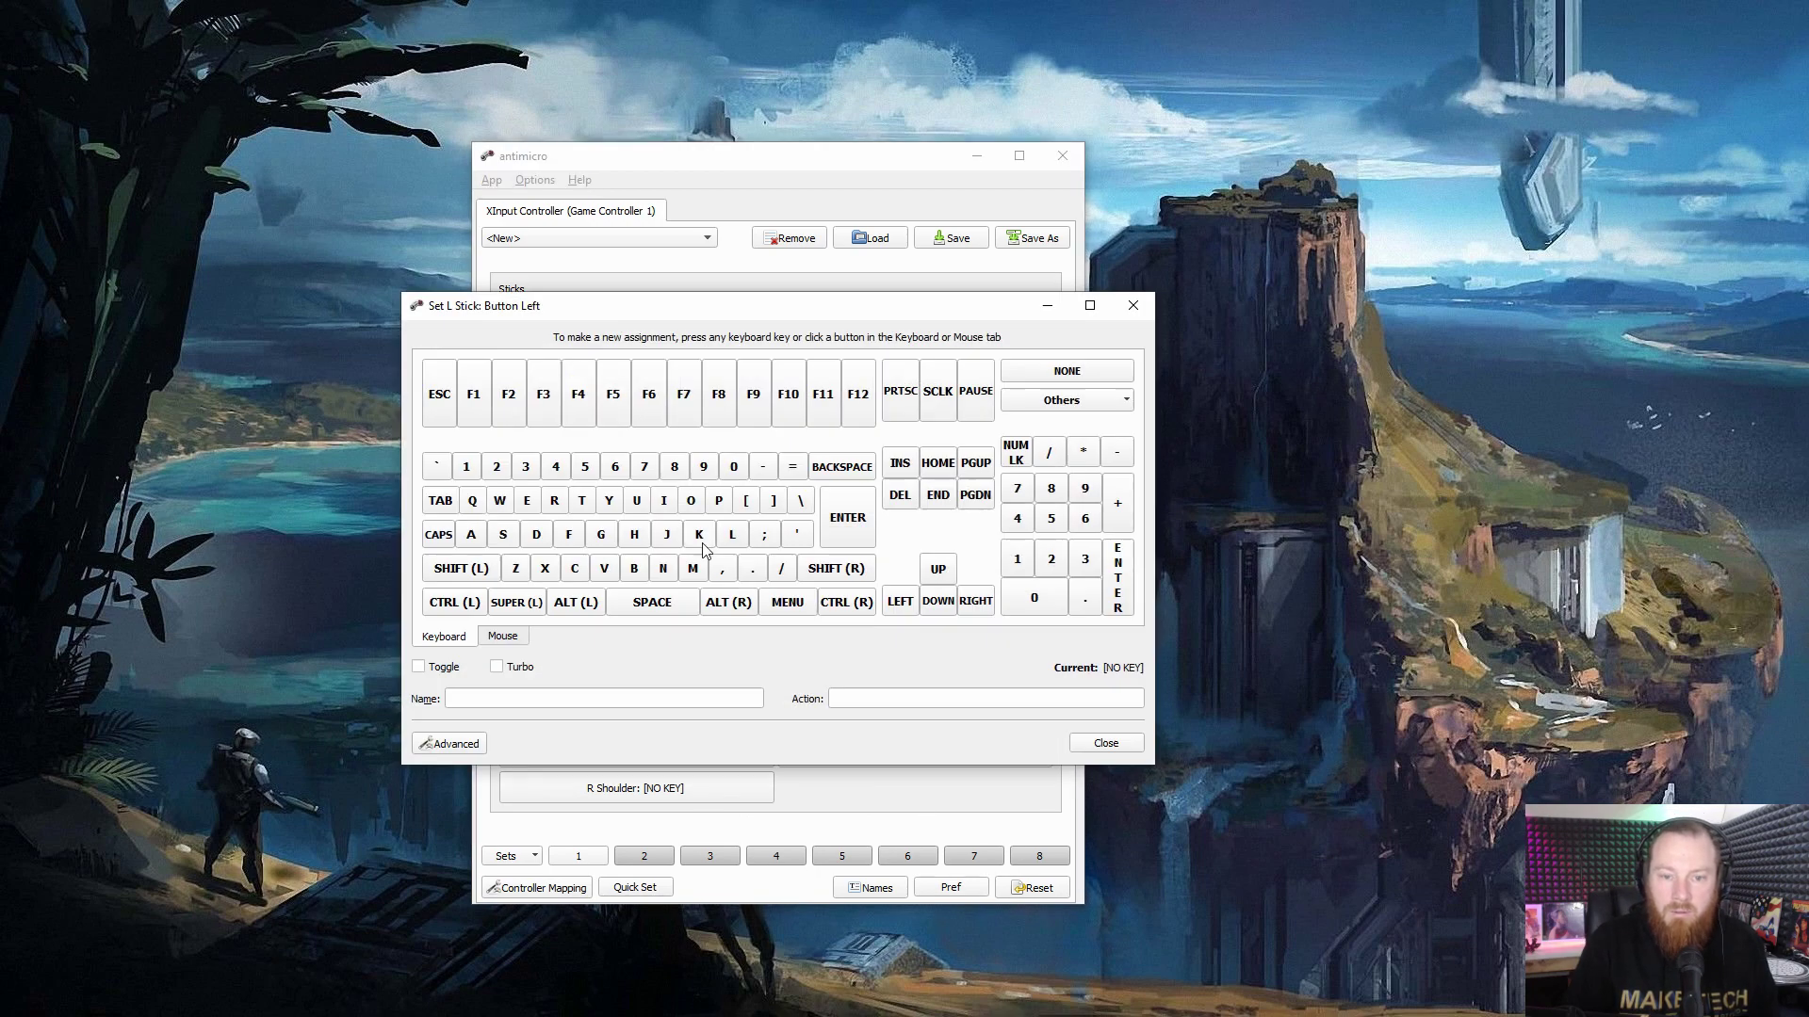
pyautogui.click(554, 500)
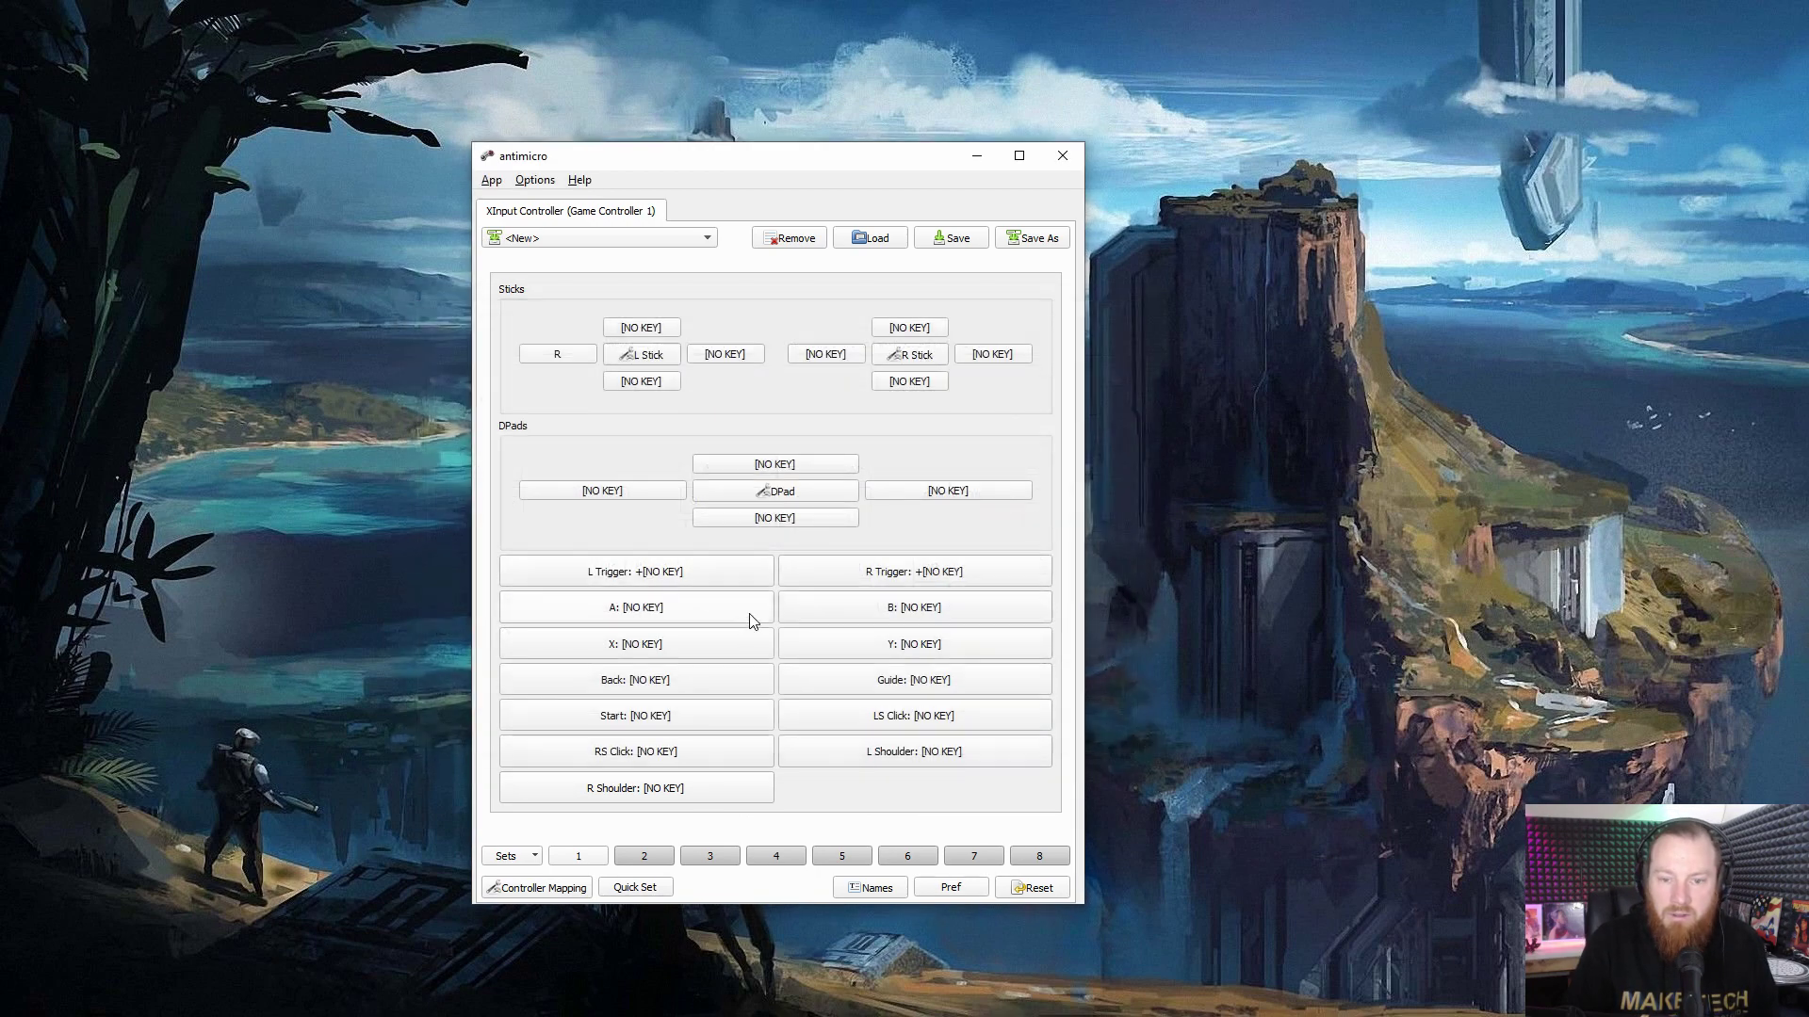
pyautogui.click(708, 359)
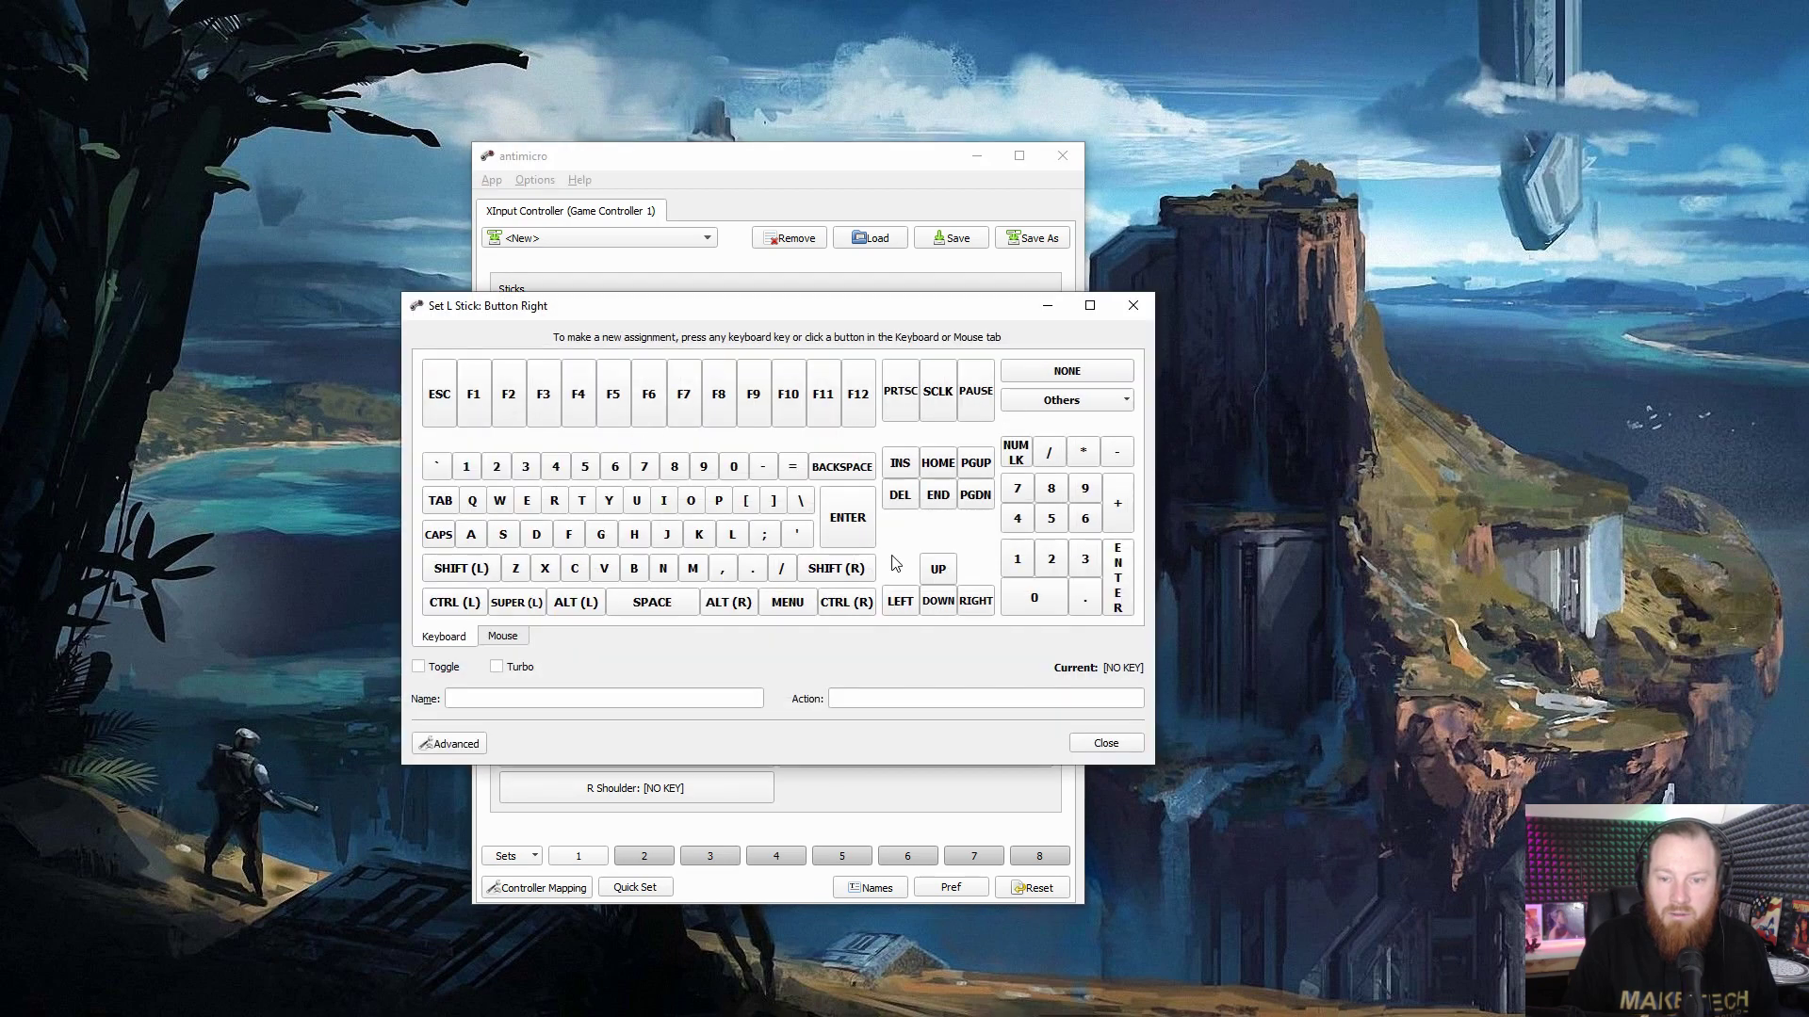
pyautogui.click(937, 569)
pyautogui.click(641, 328)
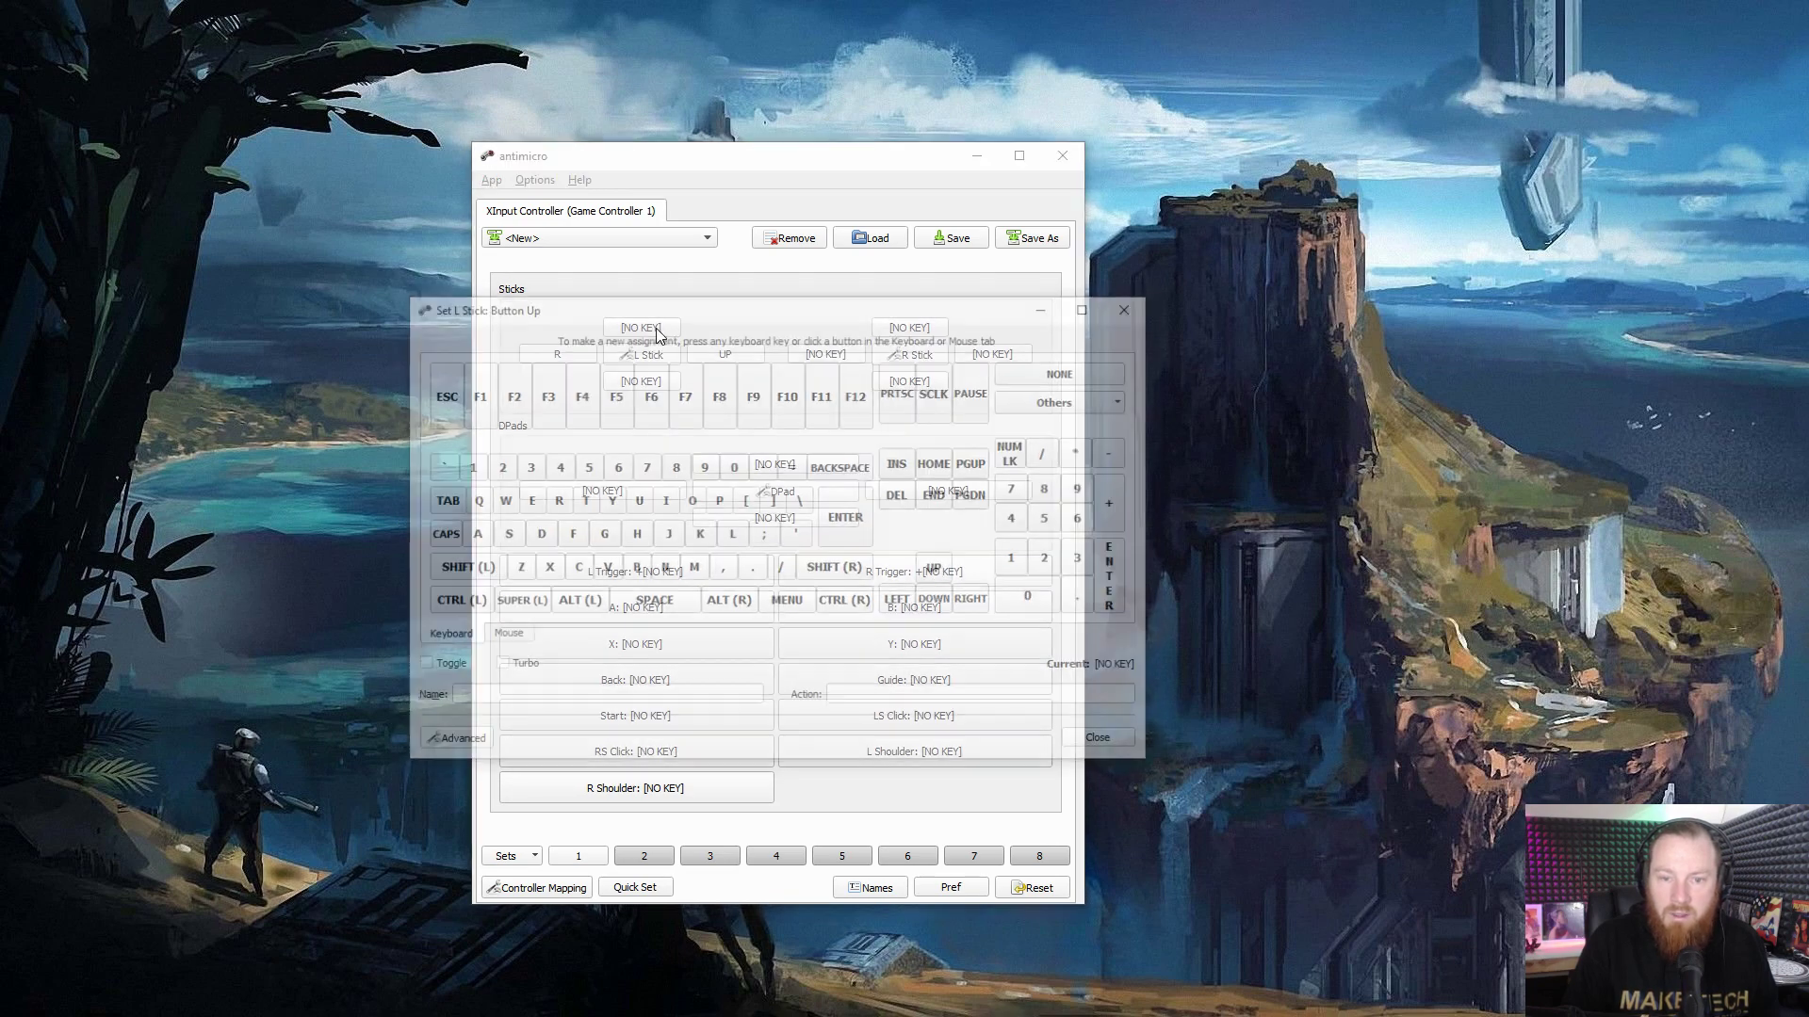
pyautogui.click(936, 568)
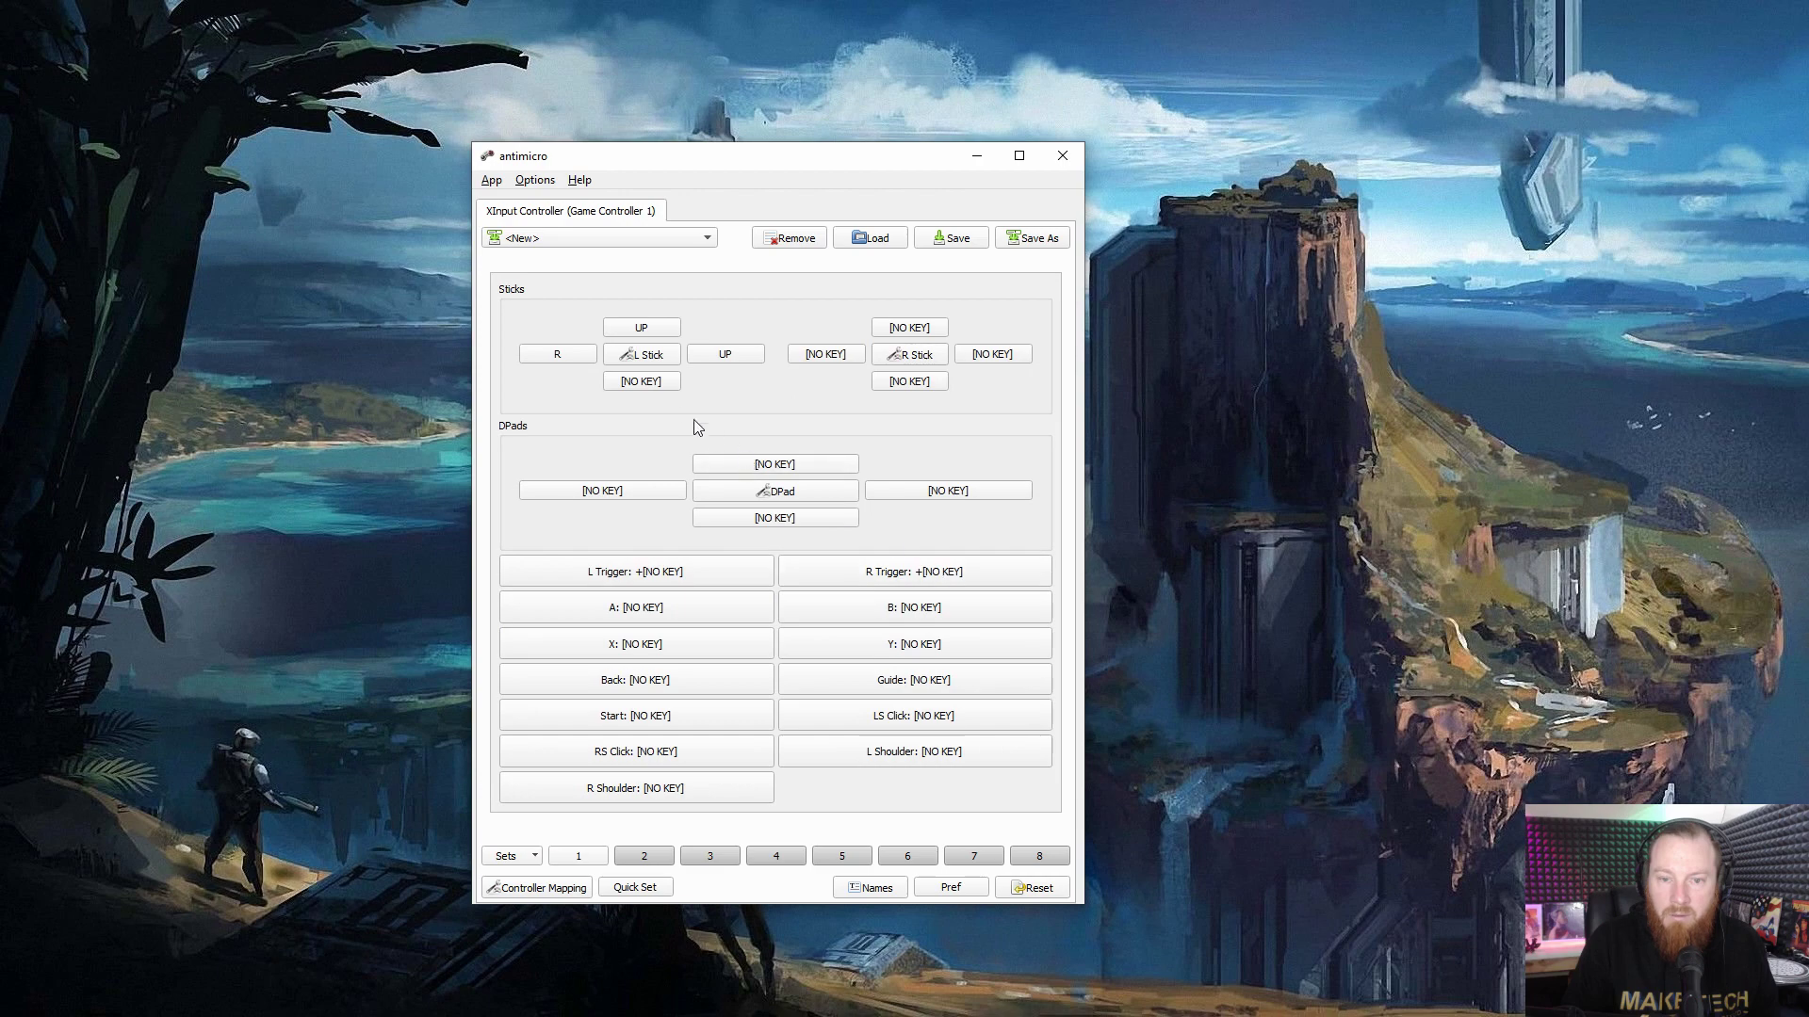
pyautogui.click(644, 382)
pyautogui.click(938, 609)
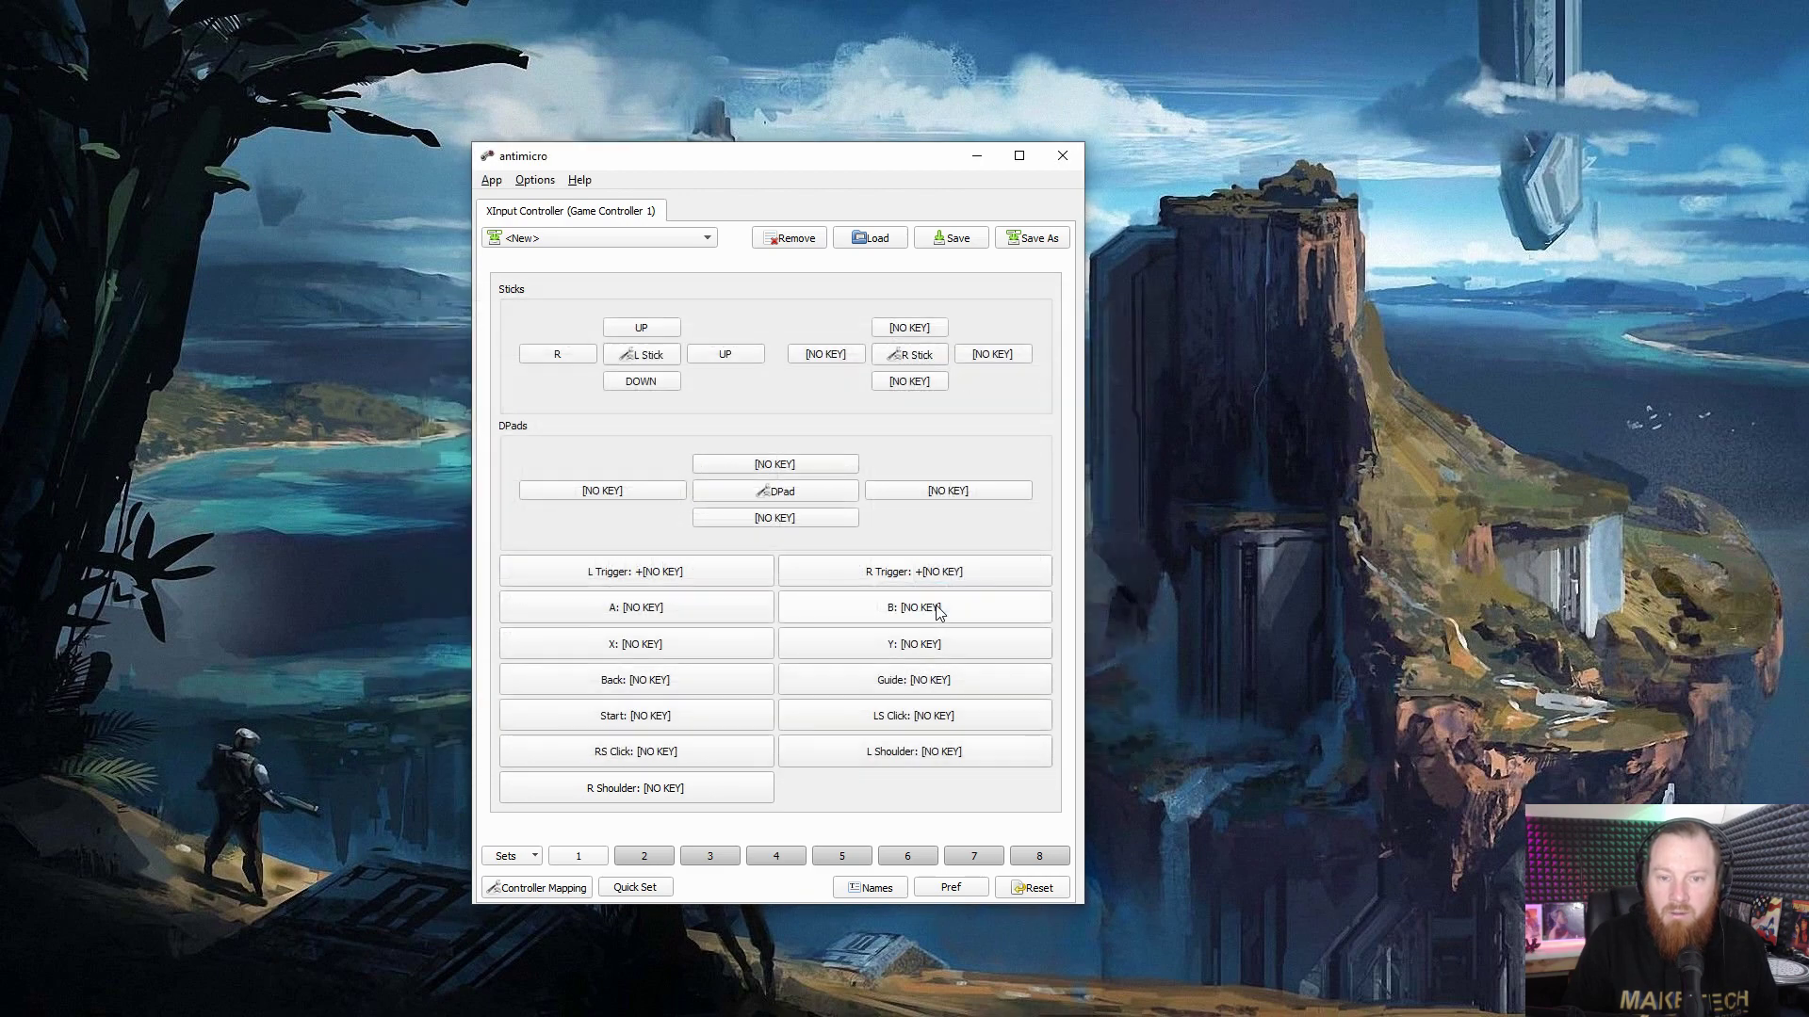
pyautogui.click(596, 494)
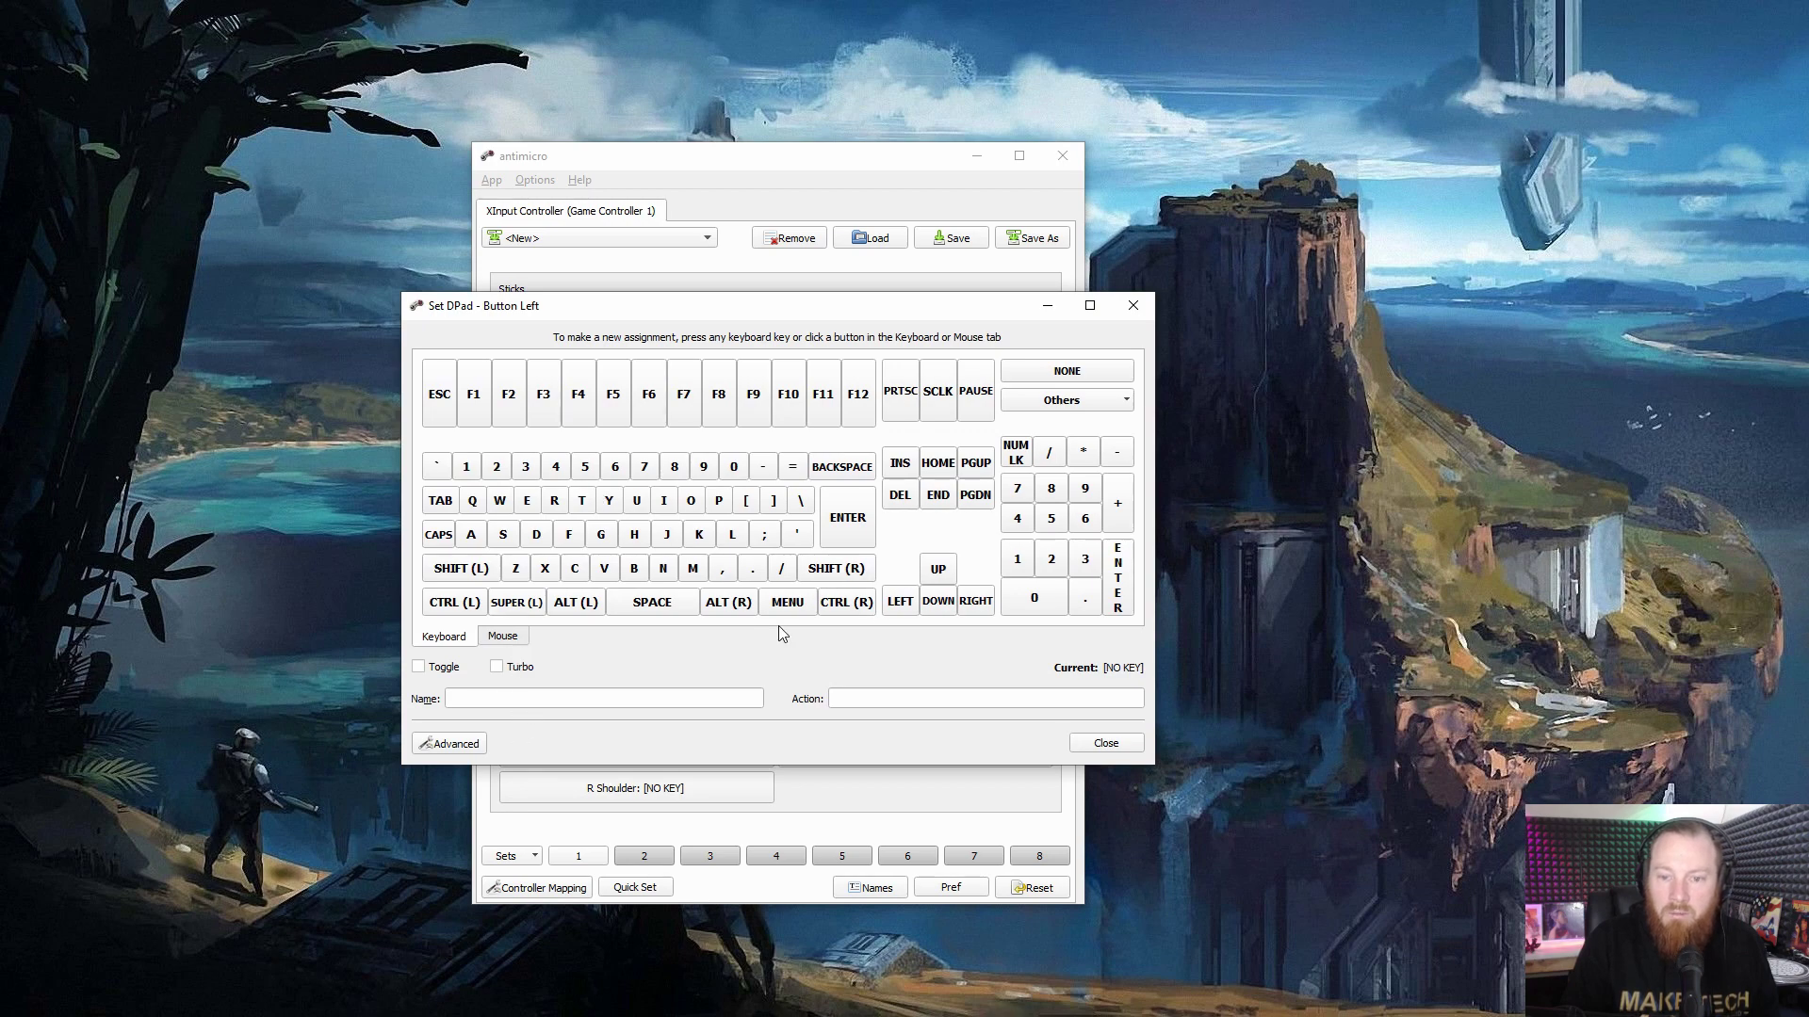
pyautogui.click(456, 602)
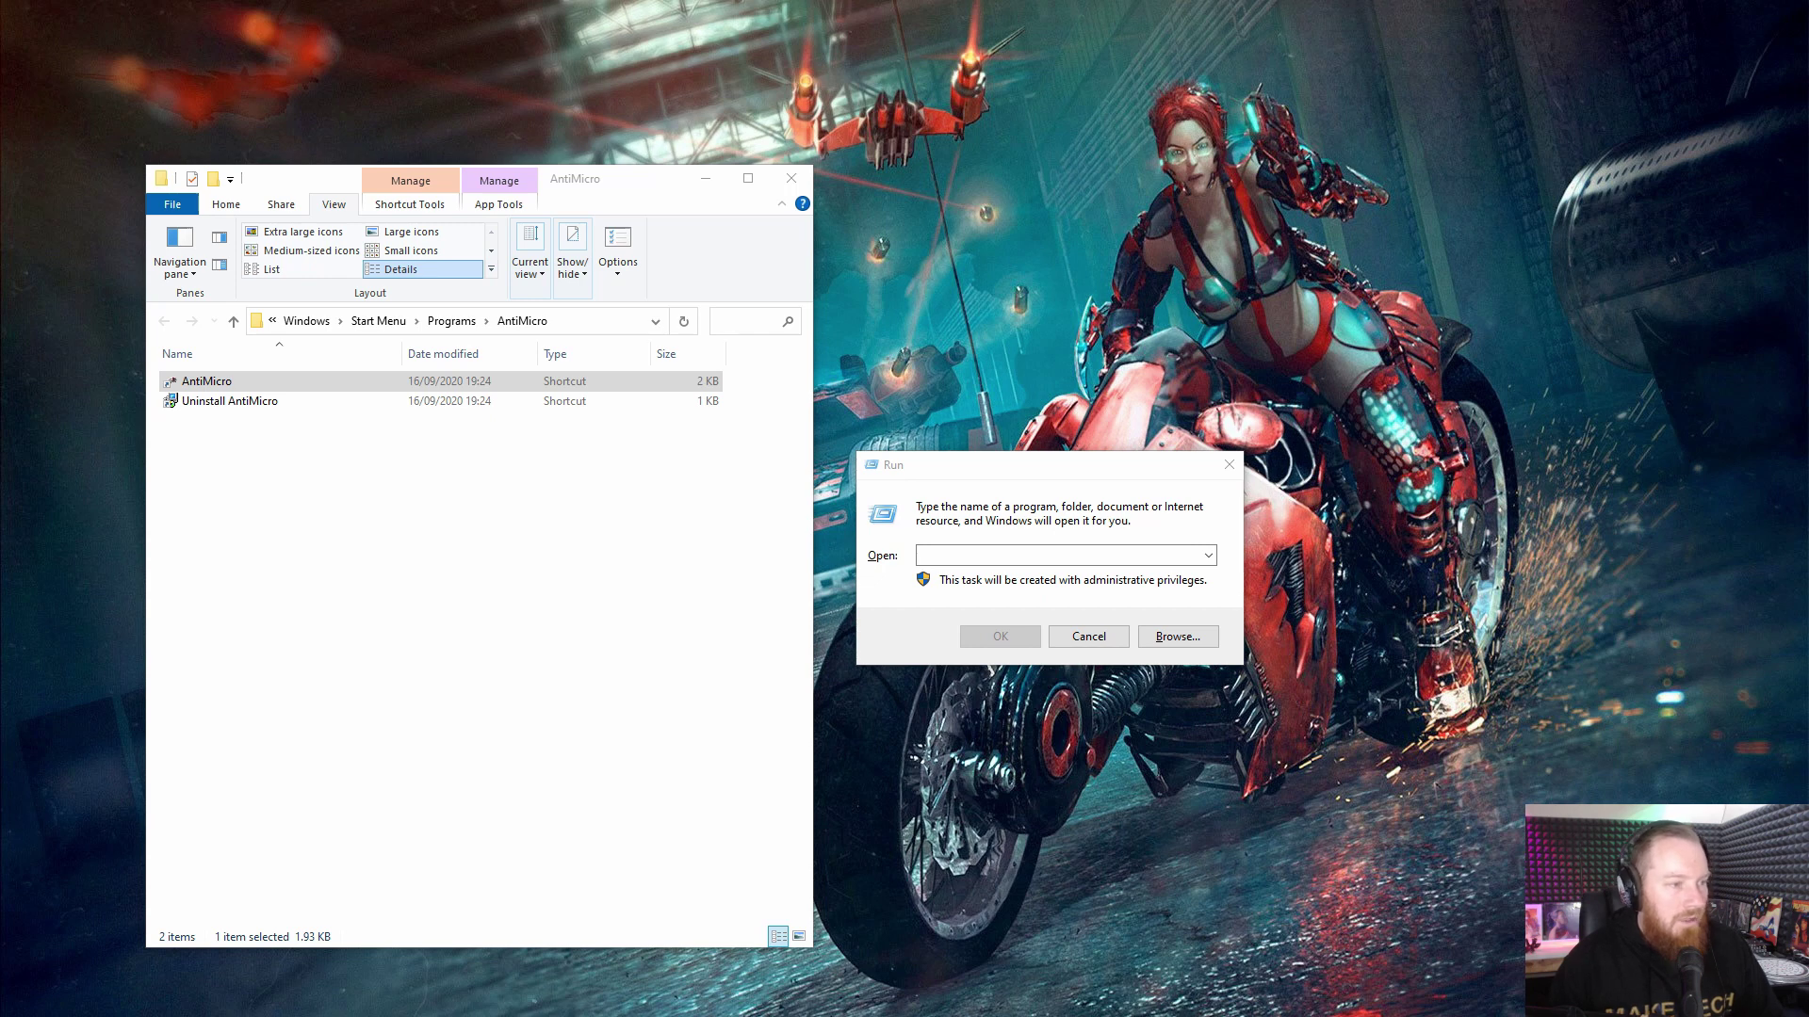
# Step: Run shell:startup from the Run dialog, fixing the typo, to open the Start-up folder
pyautogui.click(1055, 556)
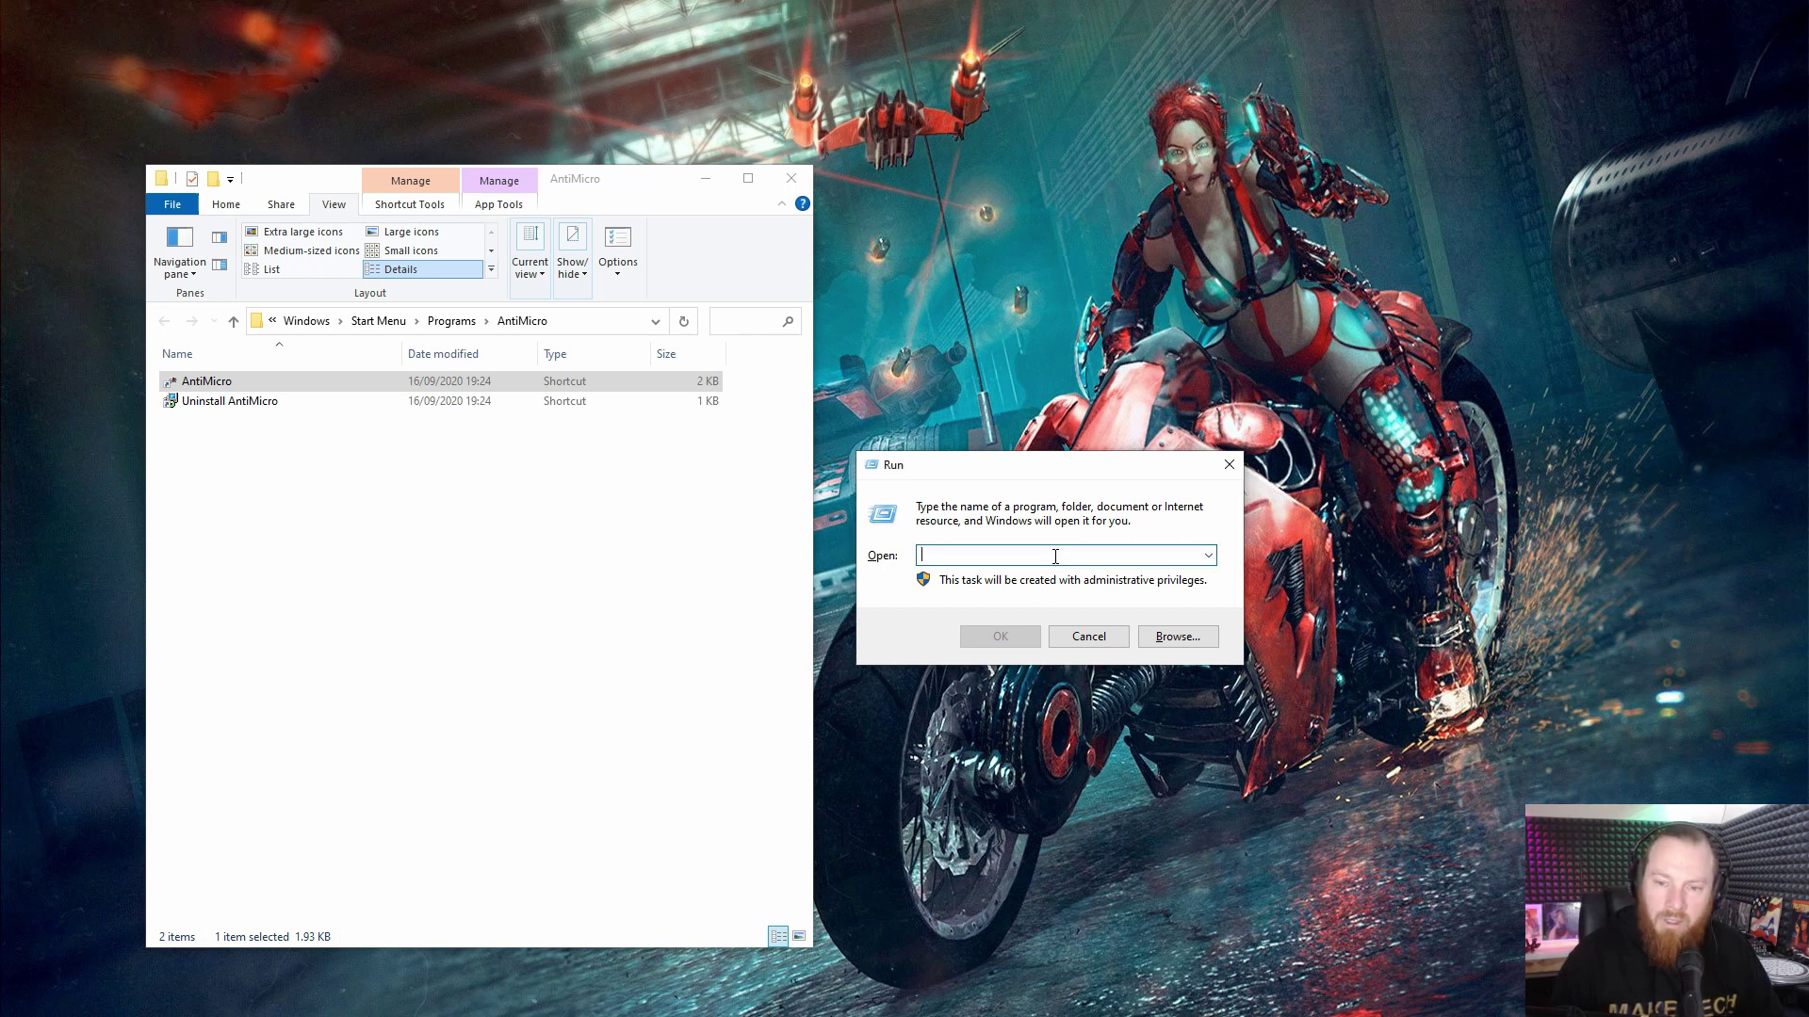
pyautogui.write('shell')
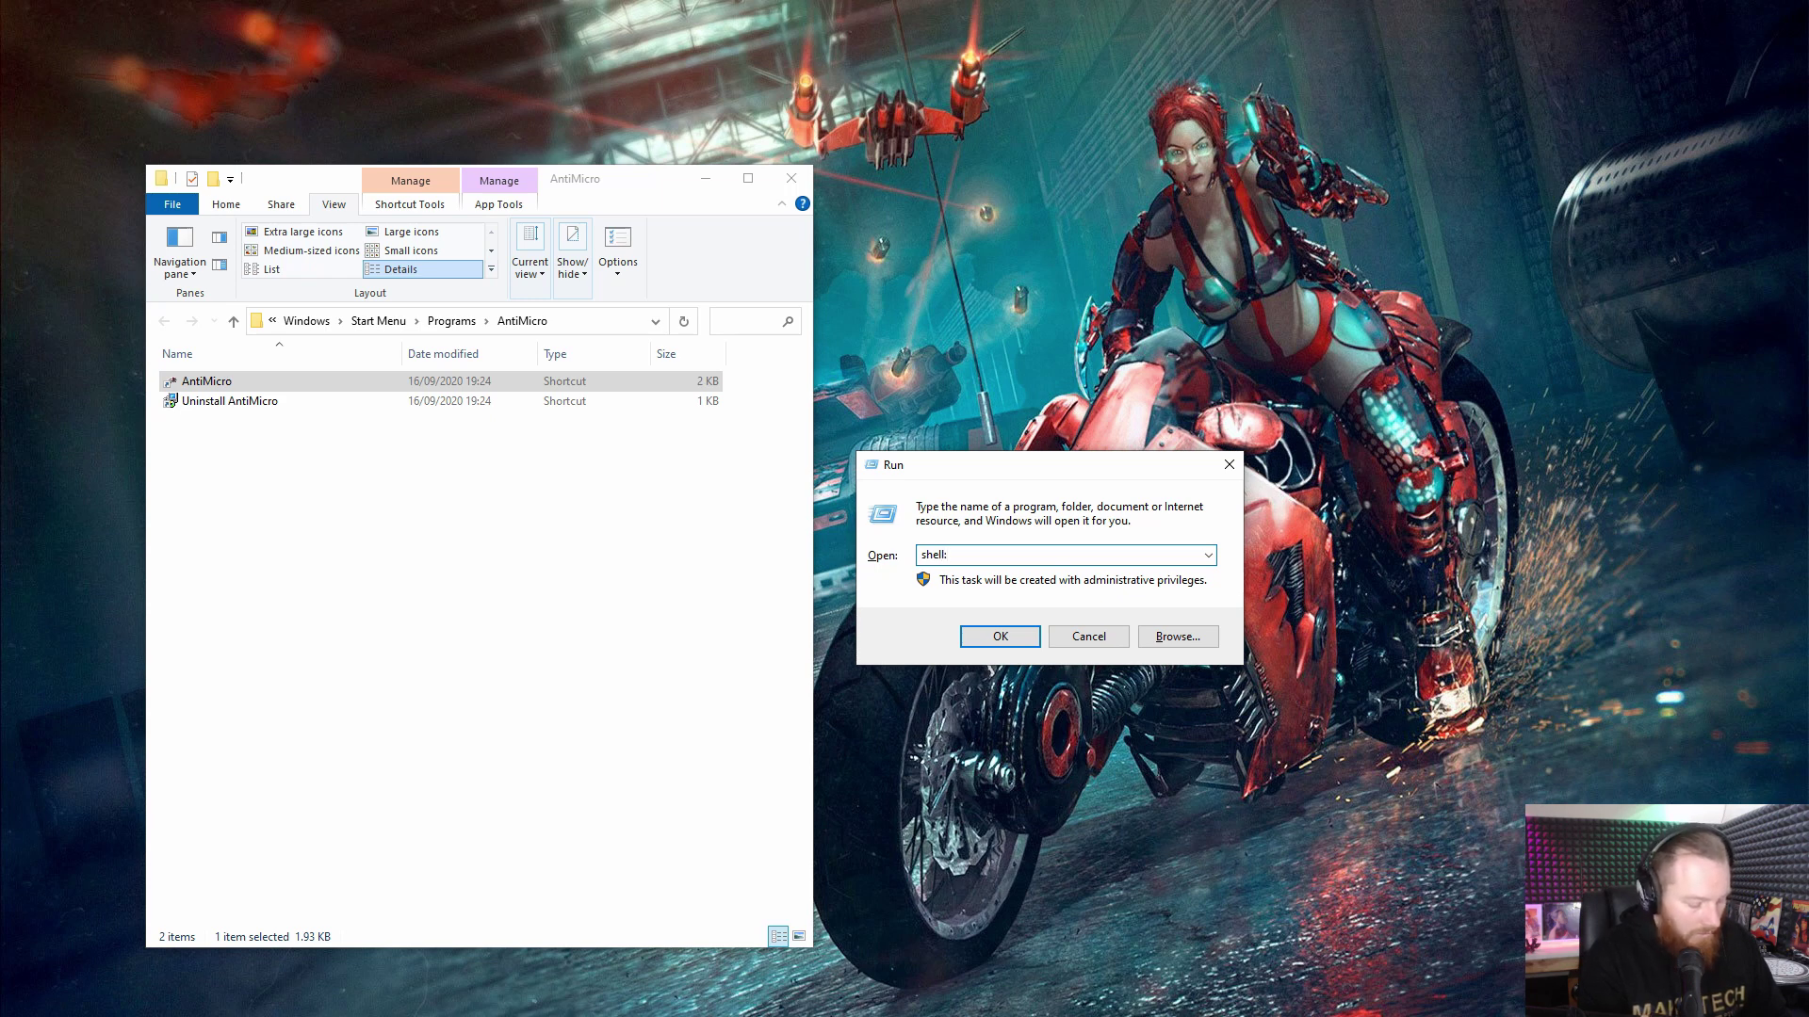
pyautogui.write(':starup')
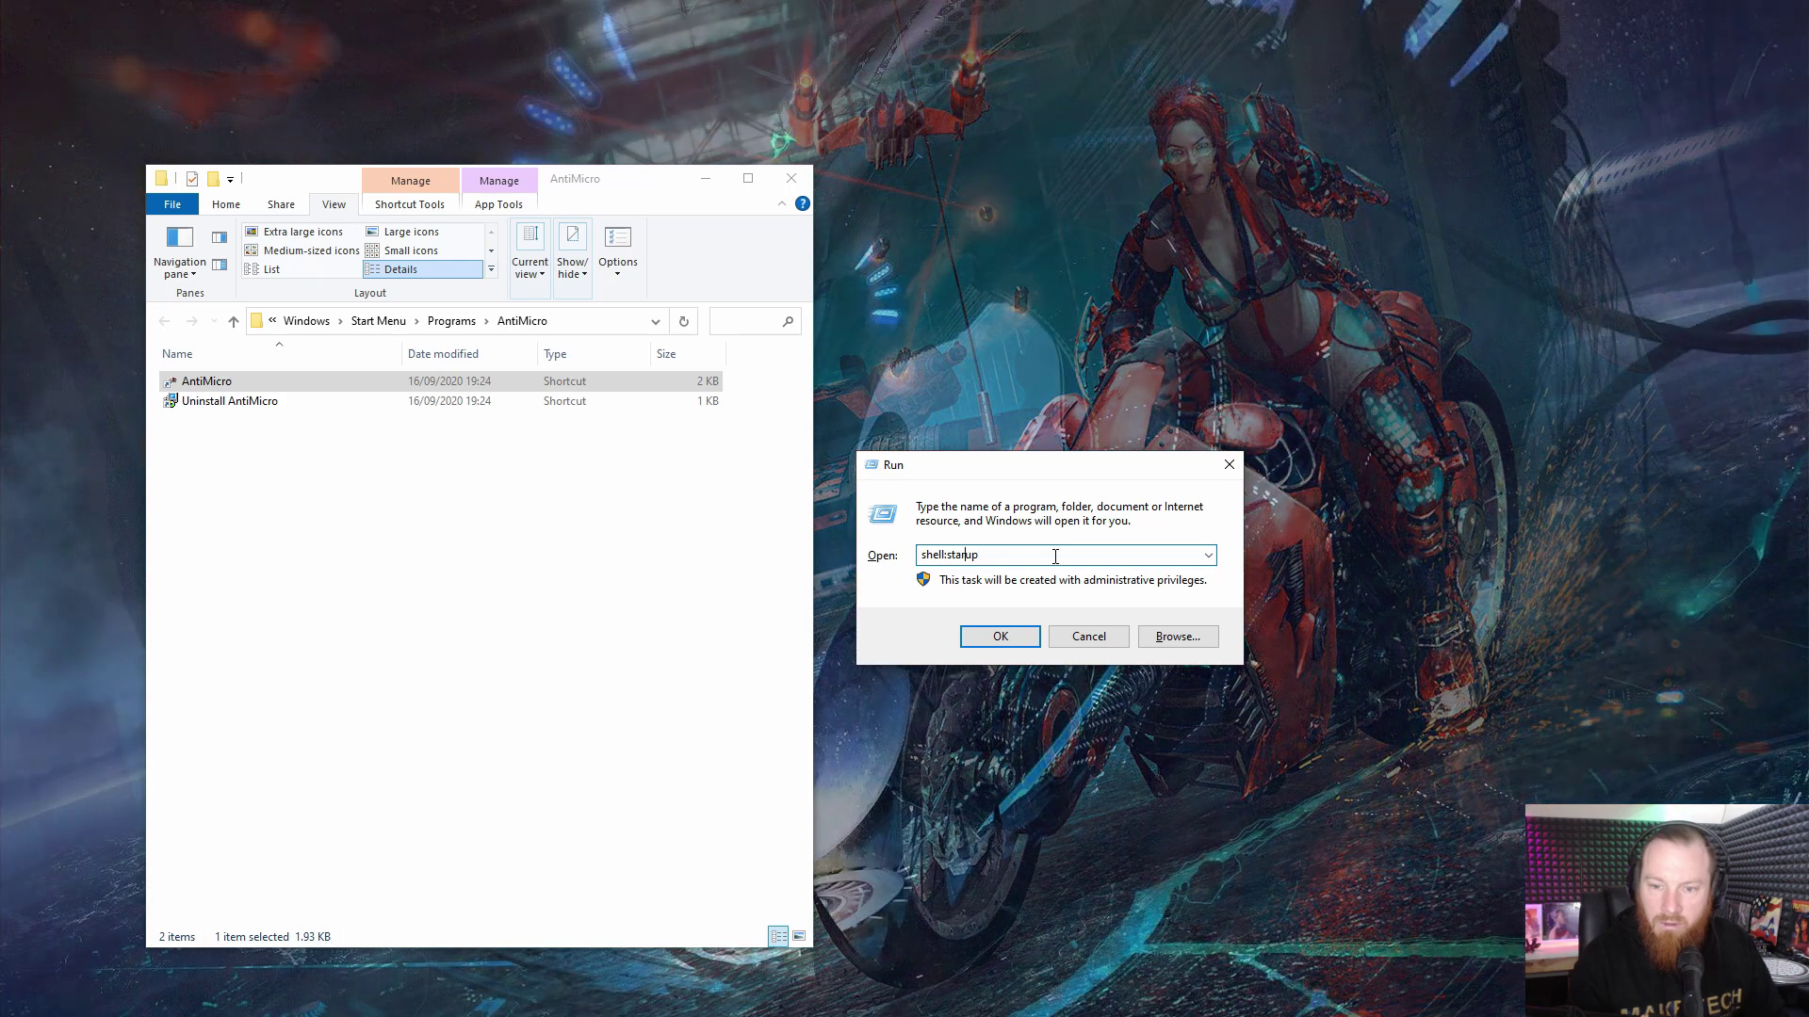
pyautogui.press('Left')
pyautogui.press('Left')
pyautogui.write('t')
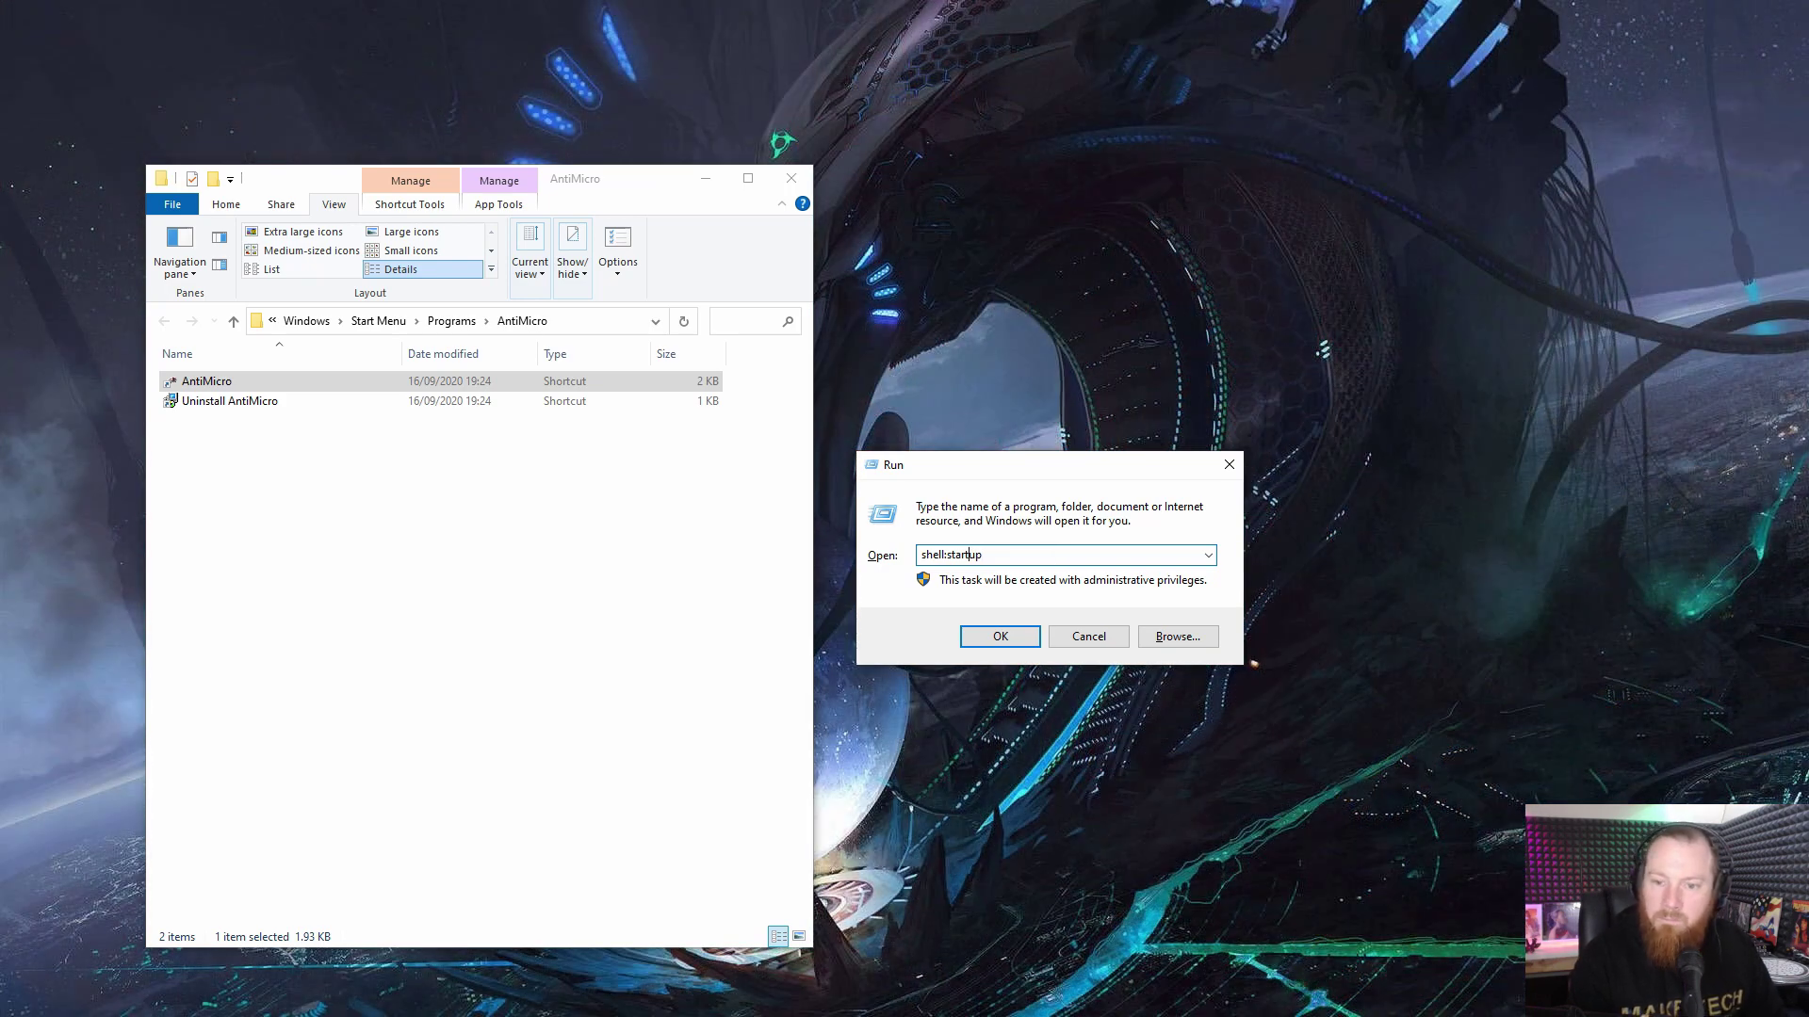
pyautogui.press('Return')
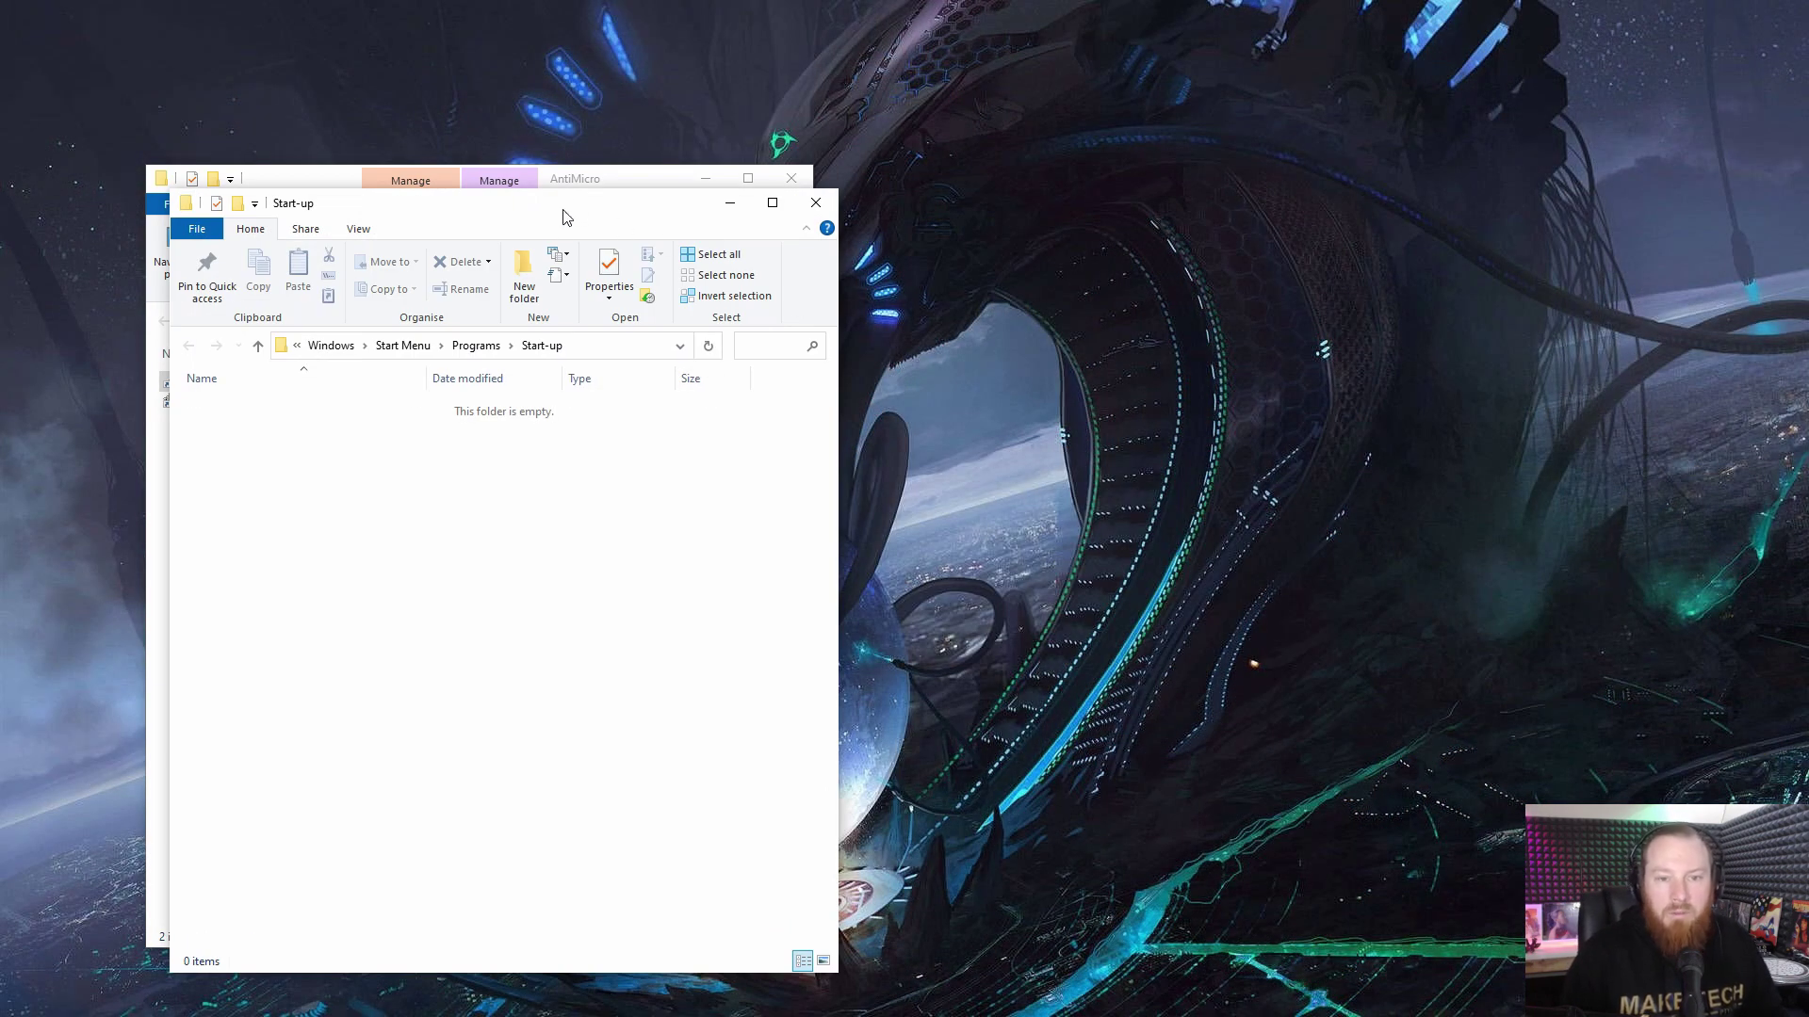
# Step: Launch the AntiMicro shortcut, then copy it and paste it into the Start-up folder
pyautogui.moveTo(565, 216); pyautogui.dragTo(1272, 162)
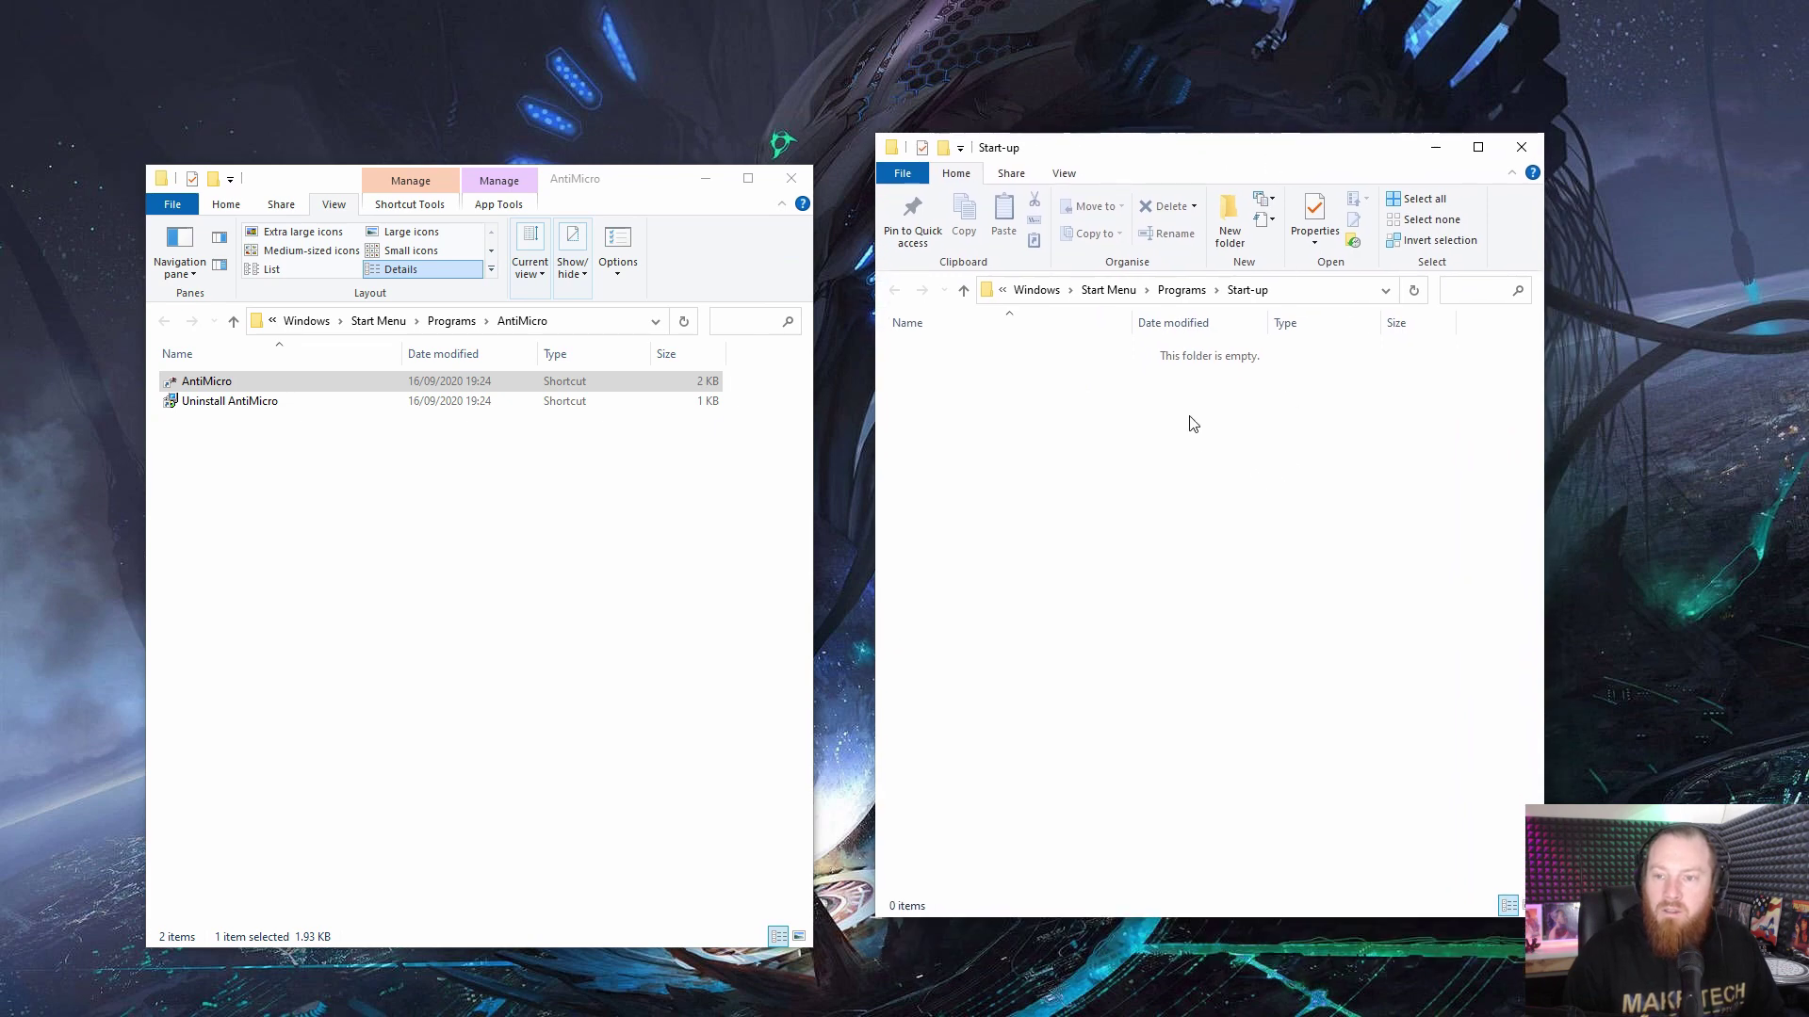
pyautogui.doubleClick(236, 383)
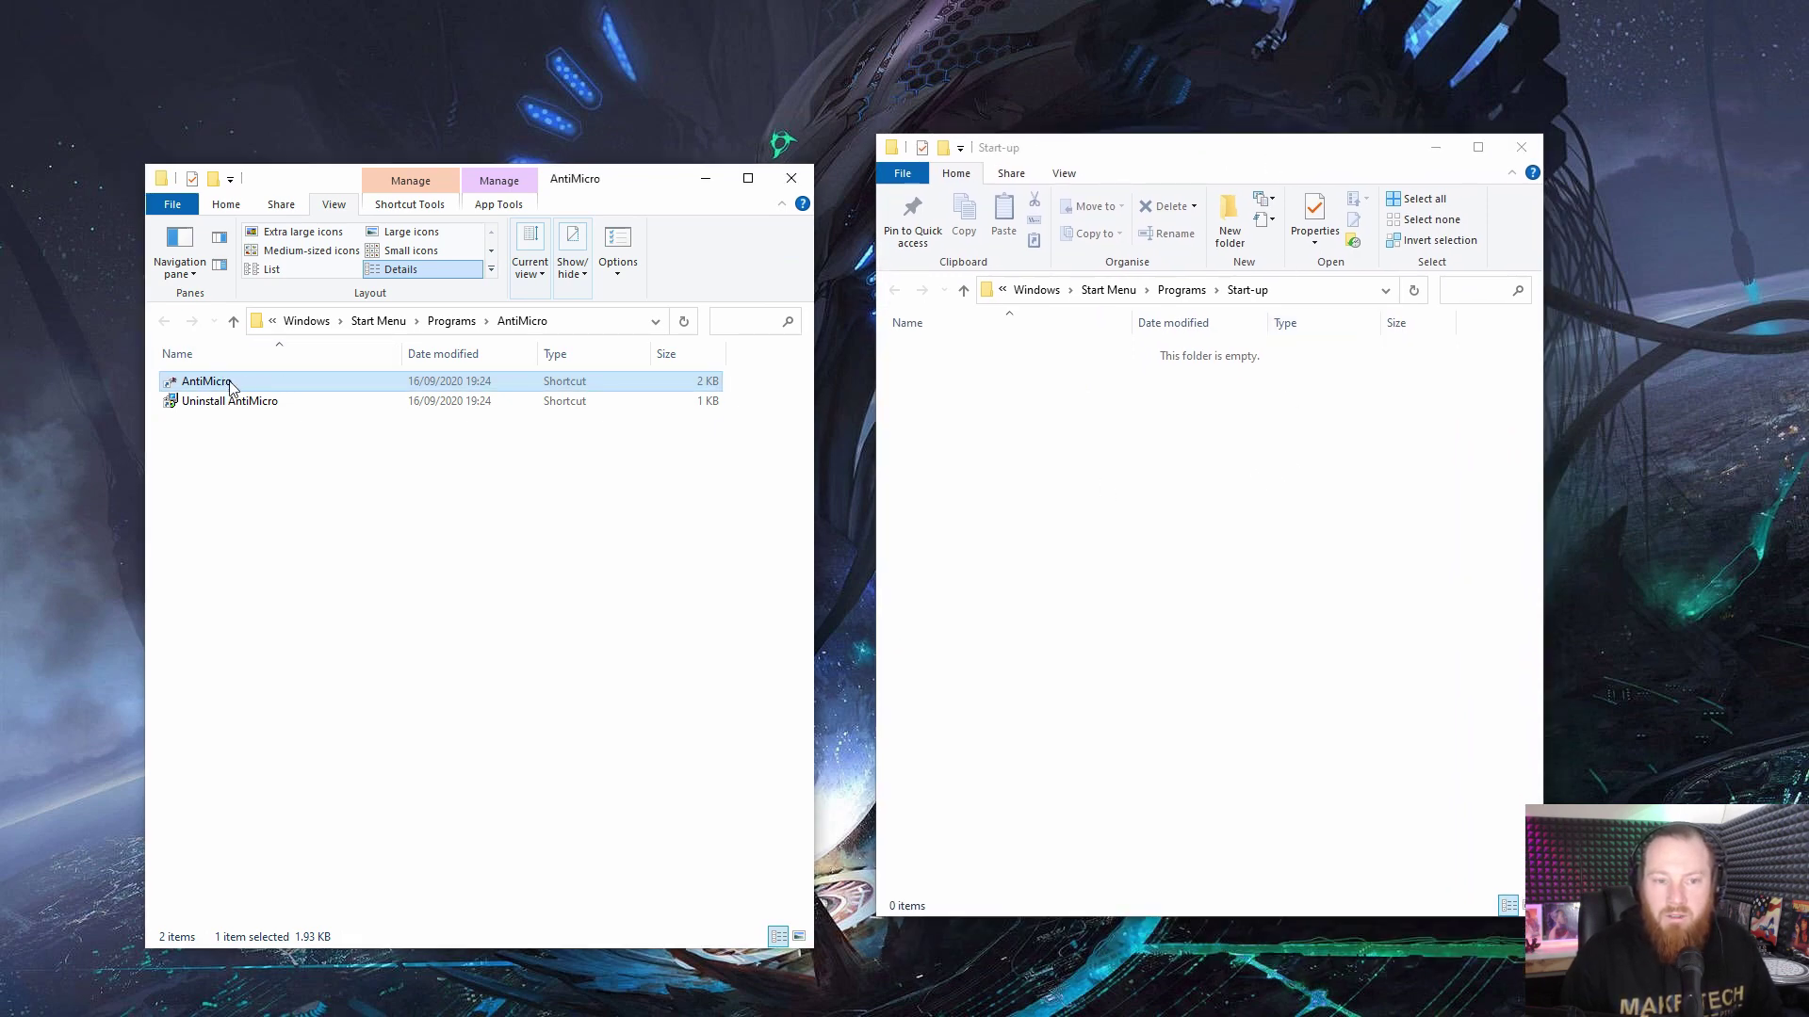
pyautogui.rightClick(230, 381)
pyautogui.click(276, 766)
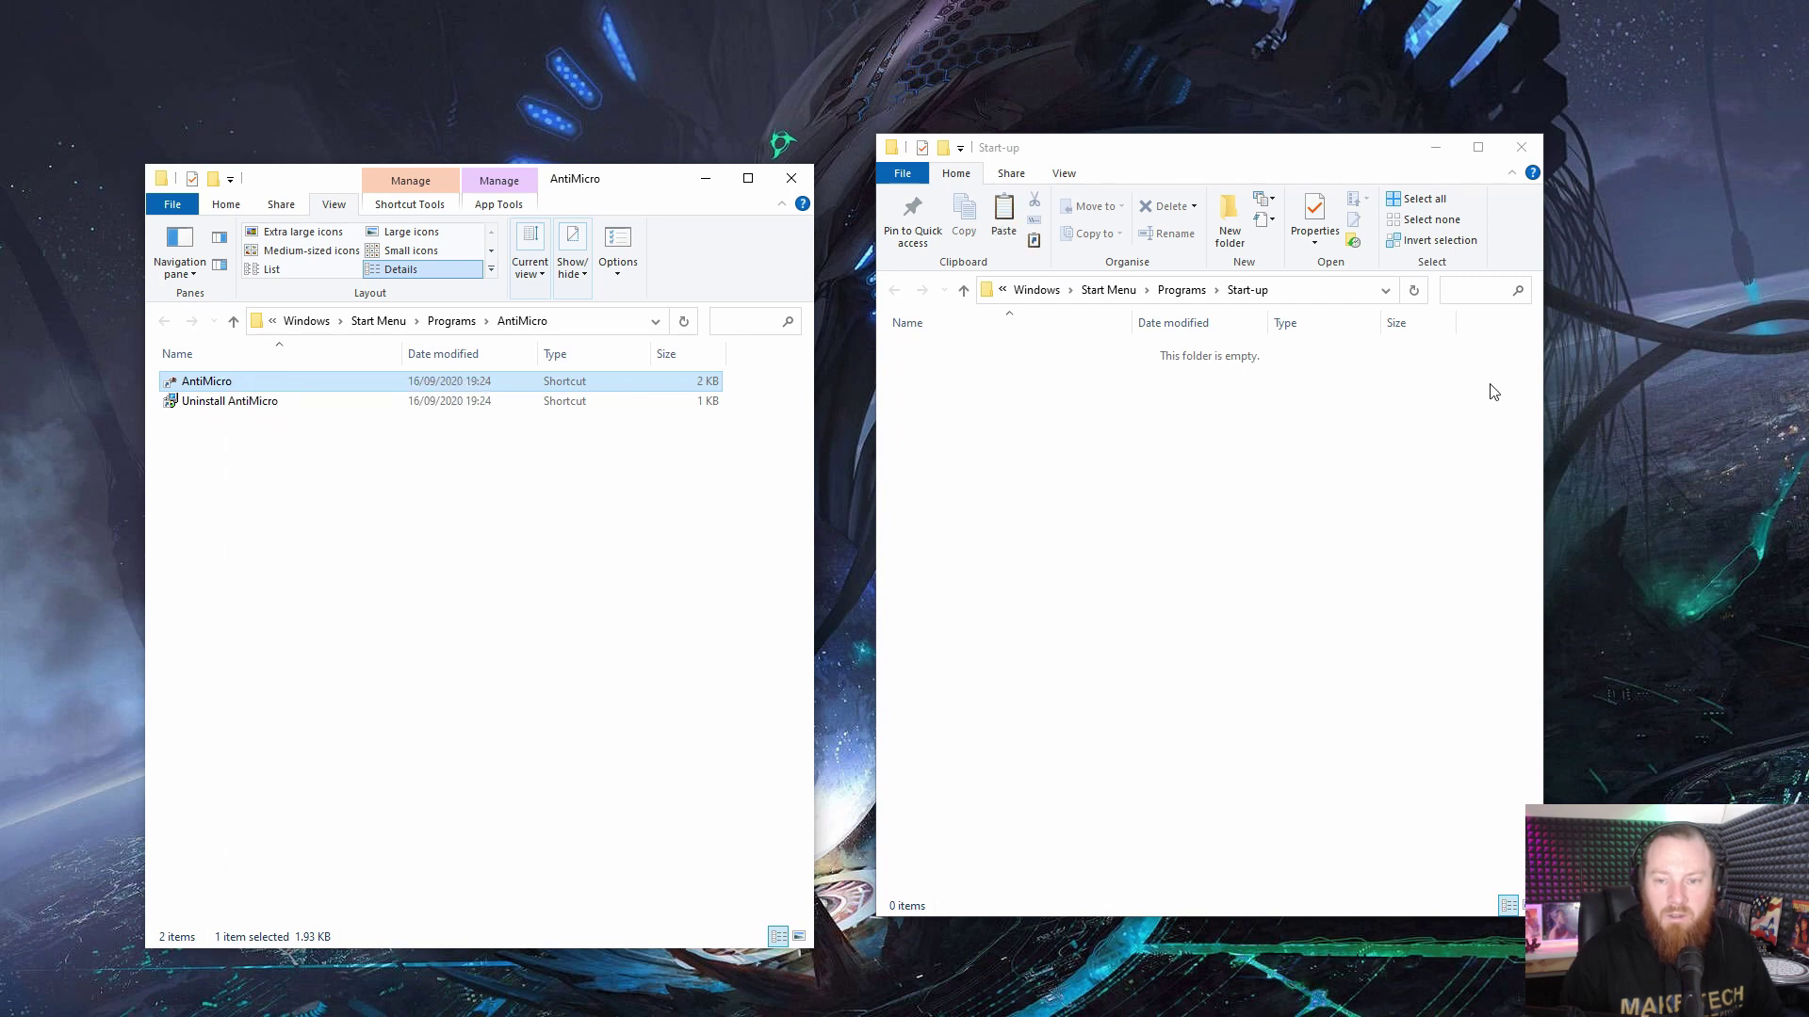
pyautogui.click(1491, 391)
pyautogui.rightClick(1214, 478)
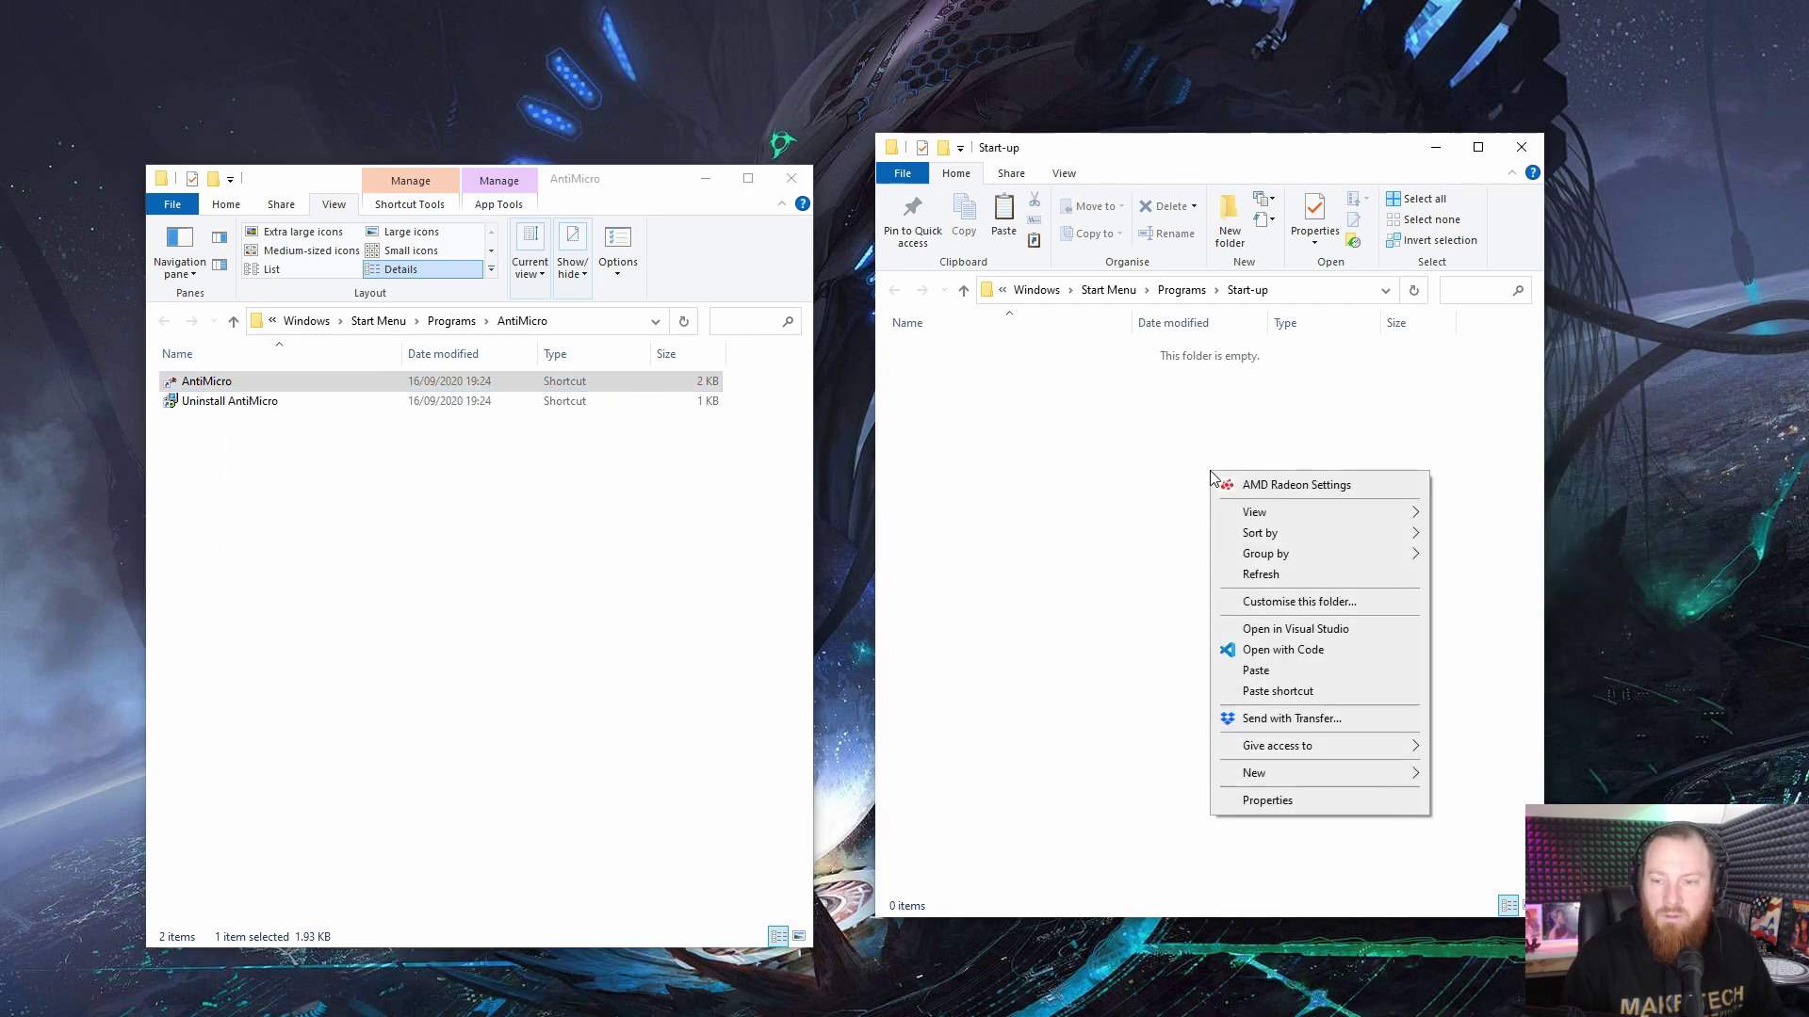
pyautogui.click(1259, 666)
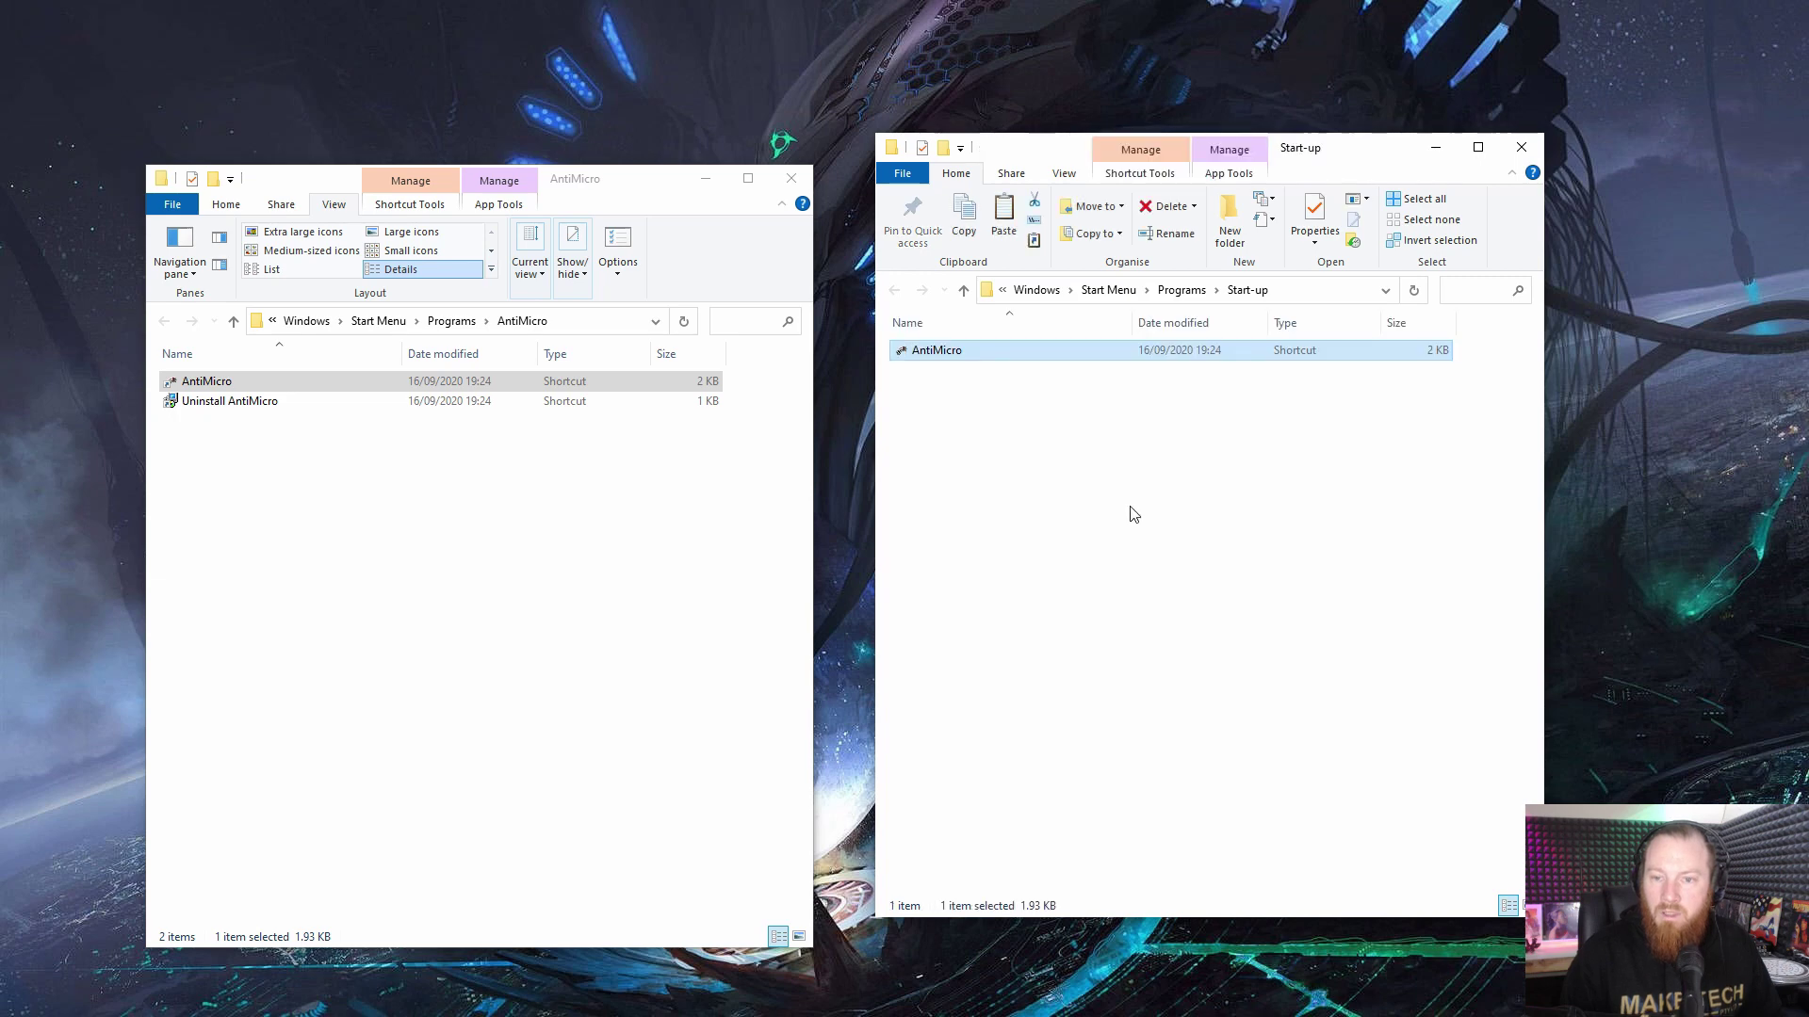